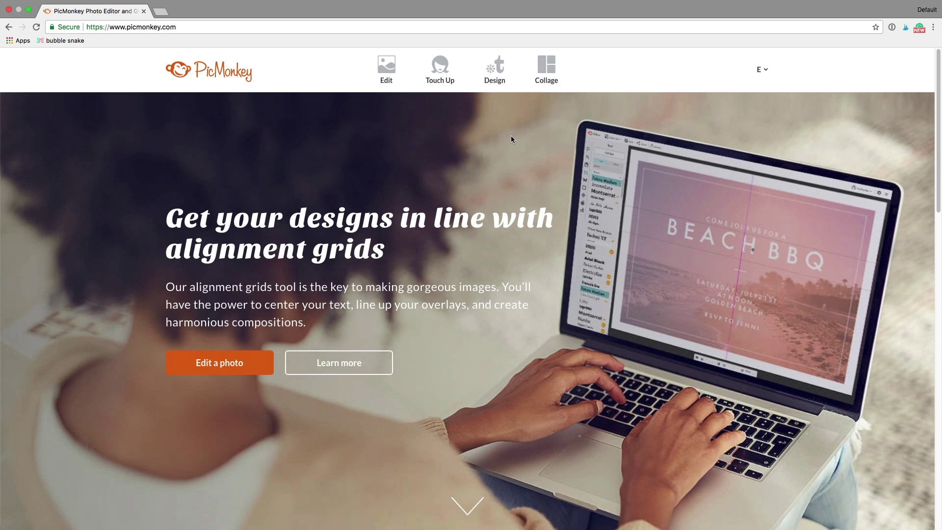
Step: Start a new design on a blank Pinterest canvas in the Medium Pin size
mouse_move(494, 73)
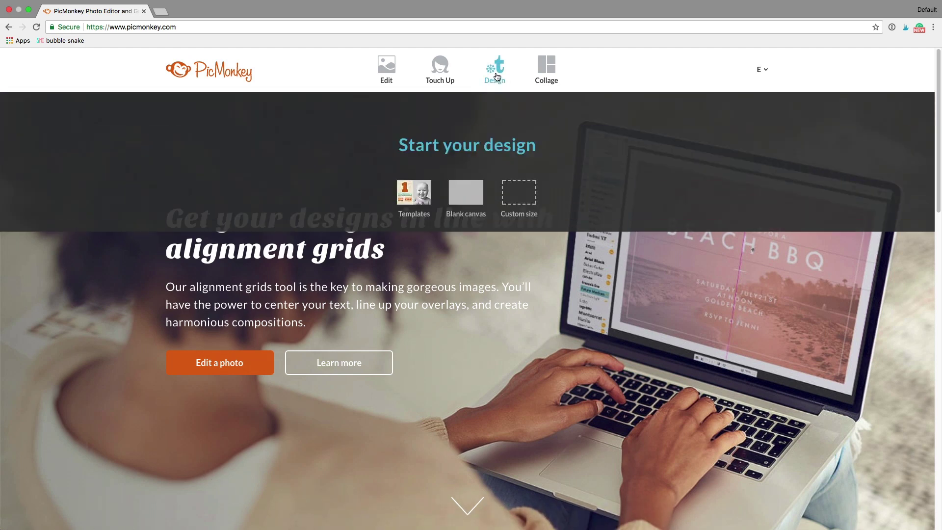
click(469, 194)
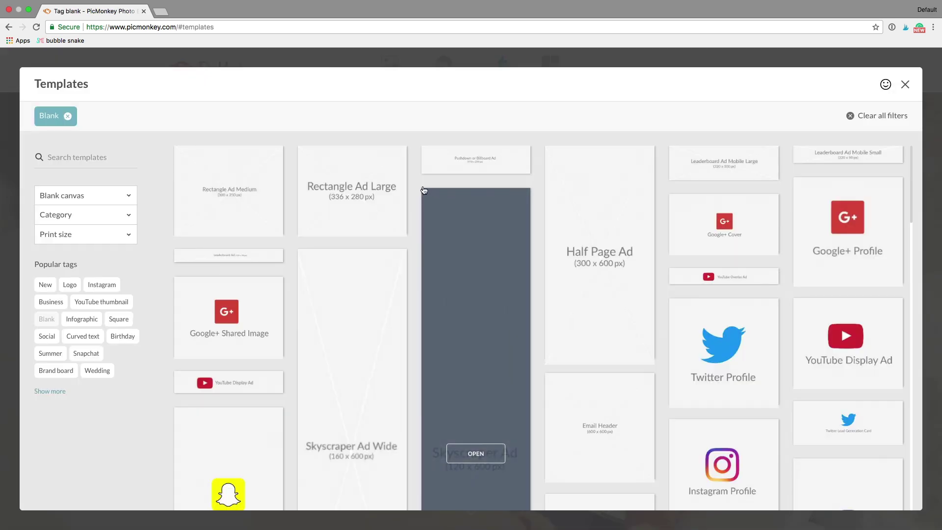
click(76, 198)
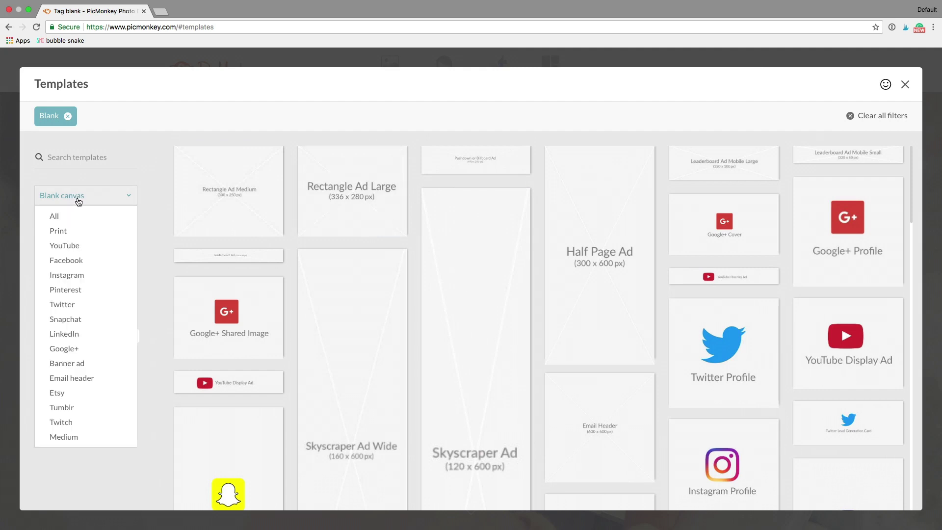
click(84, 289)
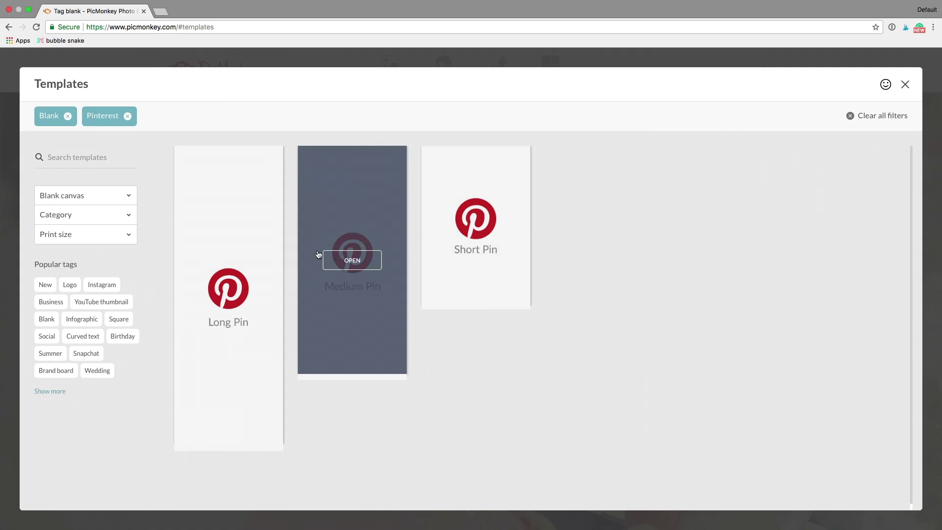
click(351, 265)
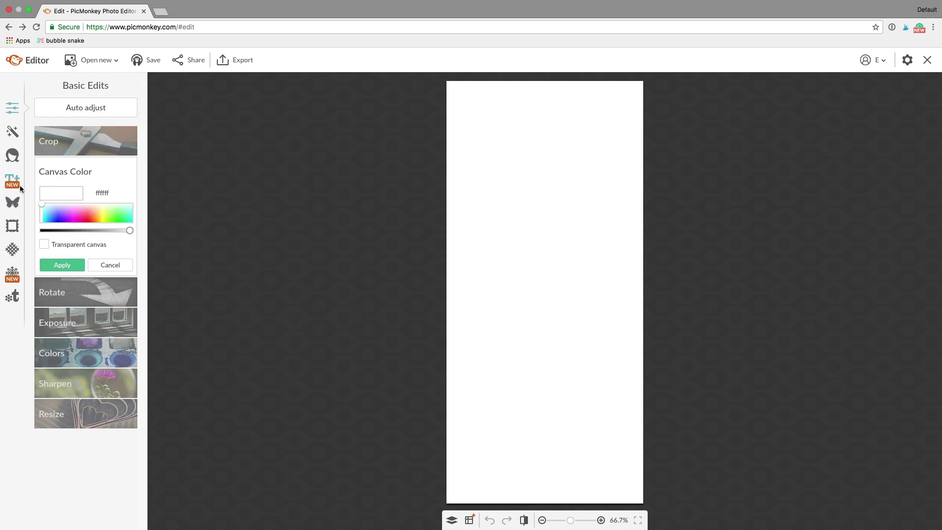
Step: Add the image file 0030.jpg from the Styled Stock folder to the canvas as a custom overlay
click(13, 202)
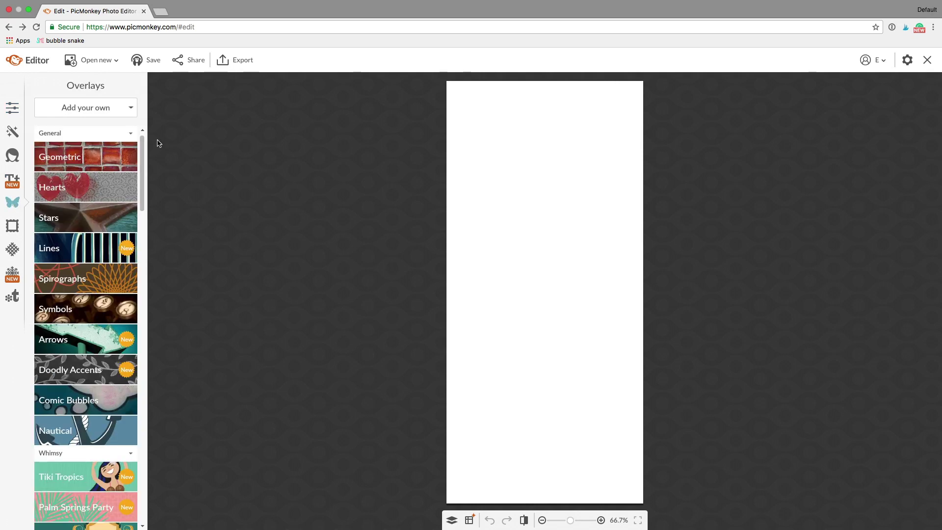
click(116, 109)
click(87, 126)
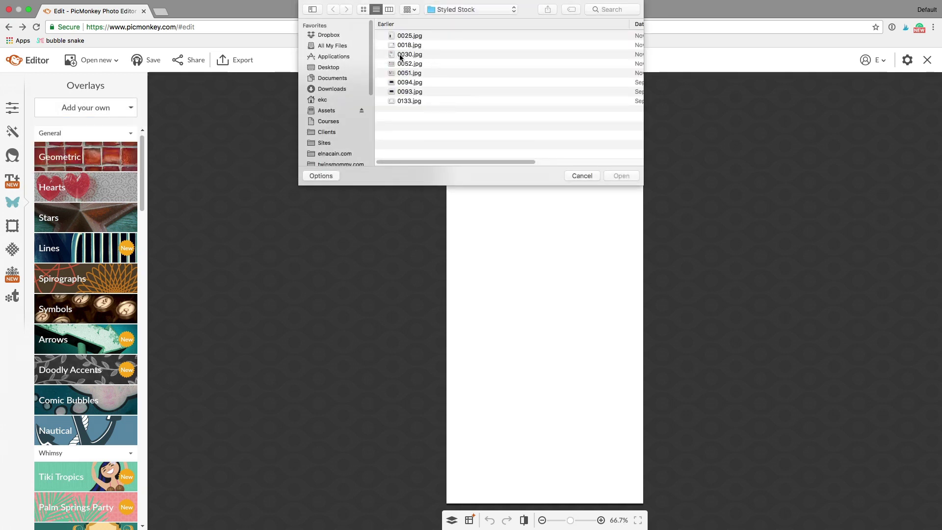
double_click(400, 54)
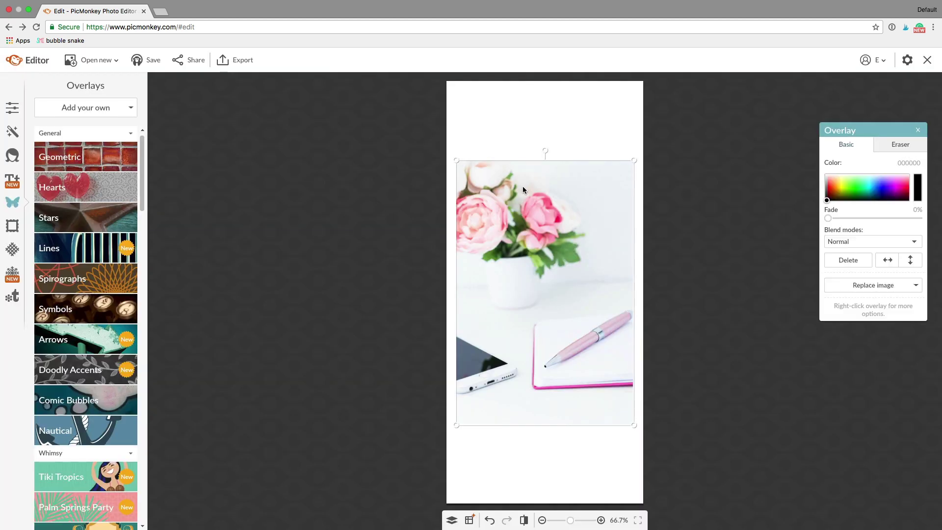
Step: Enlarge the flower photo until it covers the whole canvas, shift it slightly left, and deselect it
drag(633, 160, 687, 80)
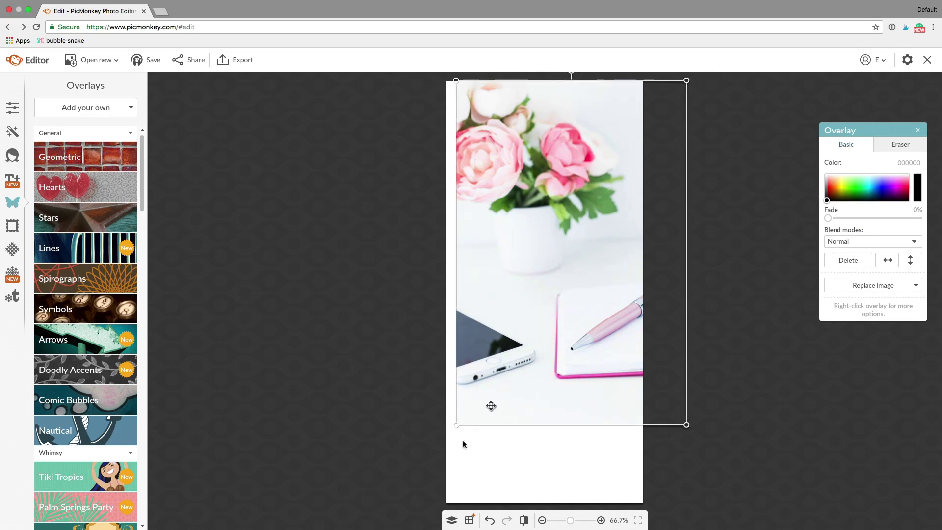
drag(456, 426, 402, 505)
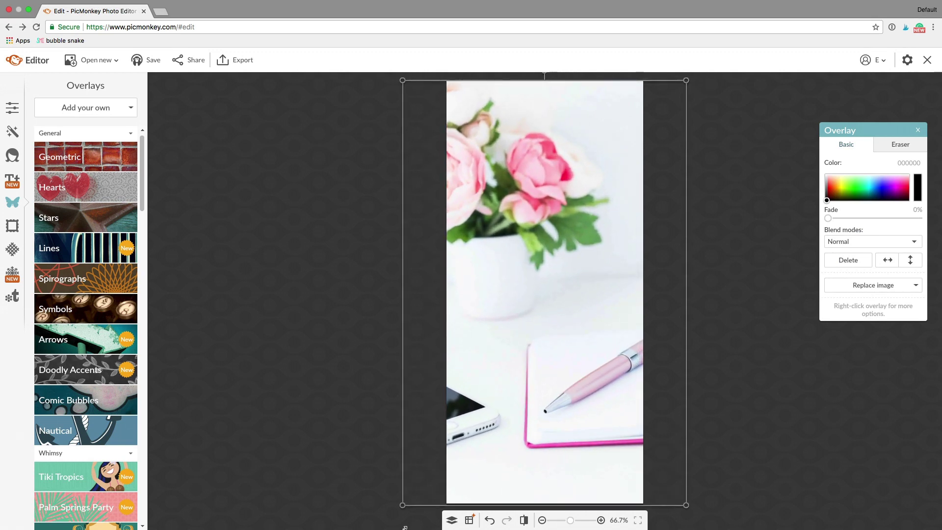
drag(519, 335, 492, 335)
click(319, 347)
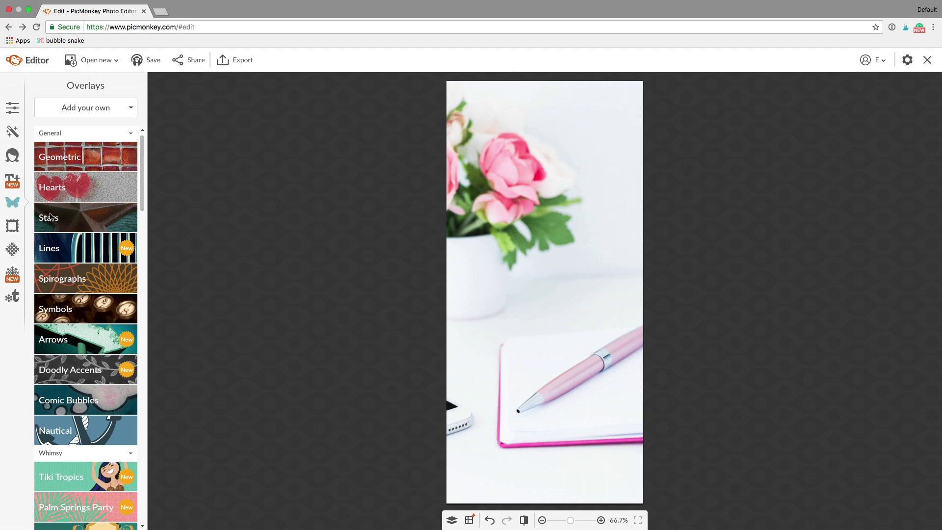
Step: Look through the available photo effects and the touch-up tools for skin, mouth, eyes and the rest
click(13, 227)
click(10, 202)
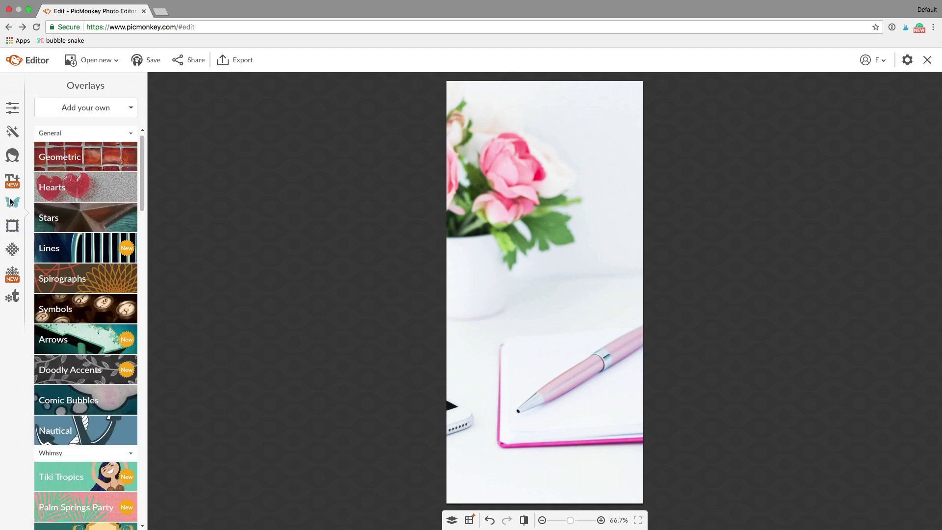
click(13, 132)
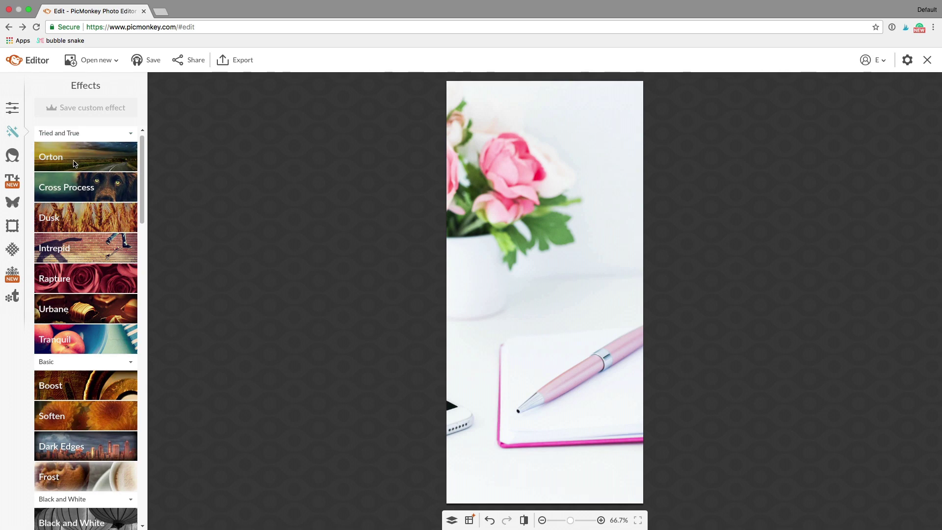
scroll(76, 275, down, 4)
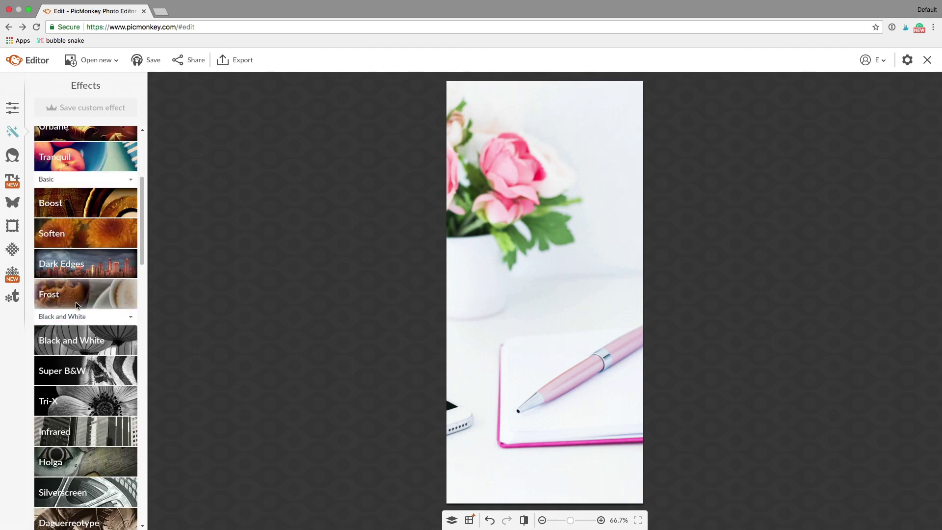
scroll(76, 305, down, 12)
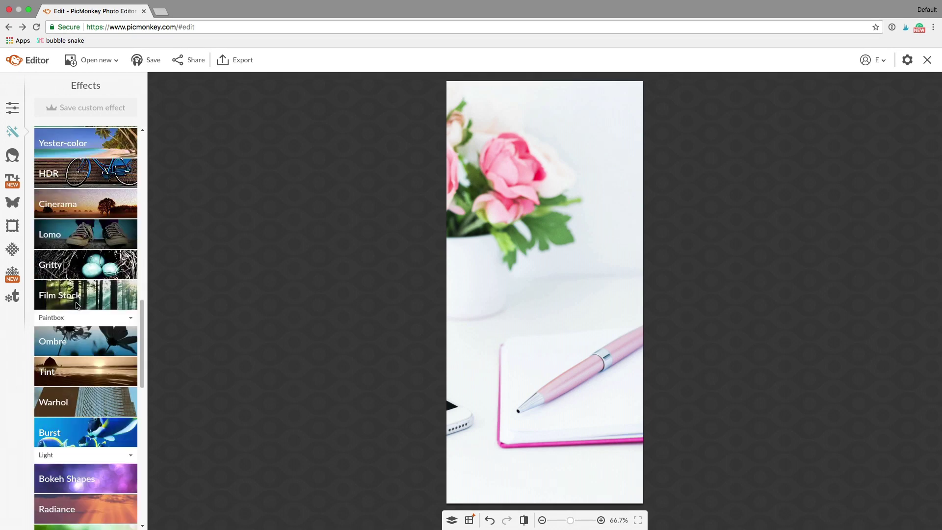
scroll(77, 305, down, 4)
scroll(77, 305, up, 12)
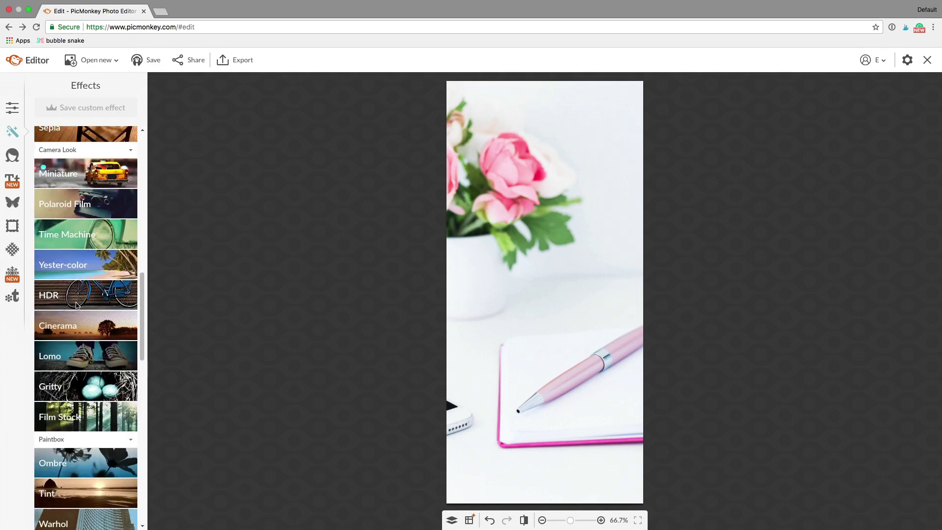
click(13, 159)
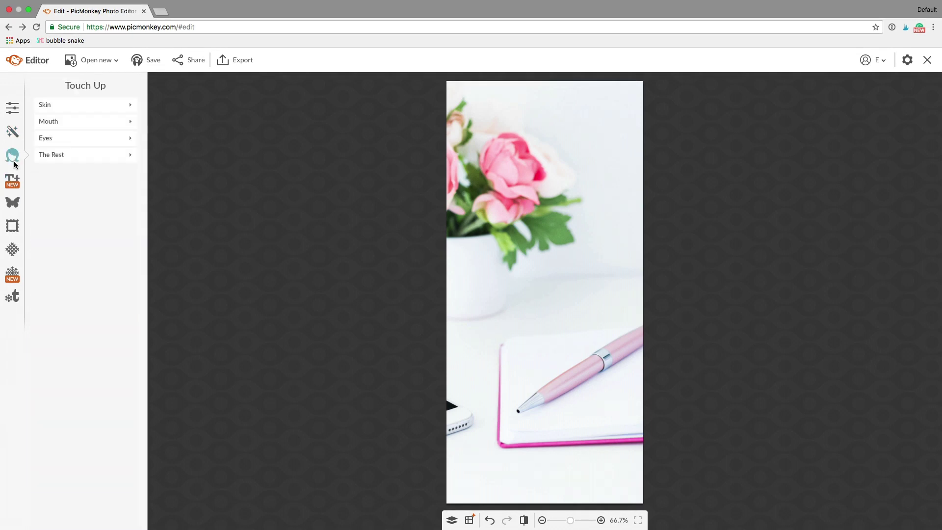
scroll(96, 262, down, 5)
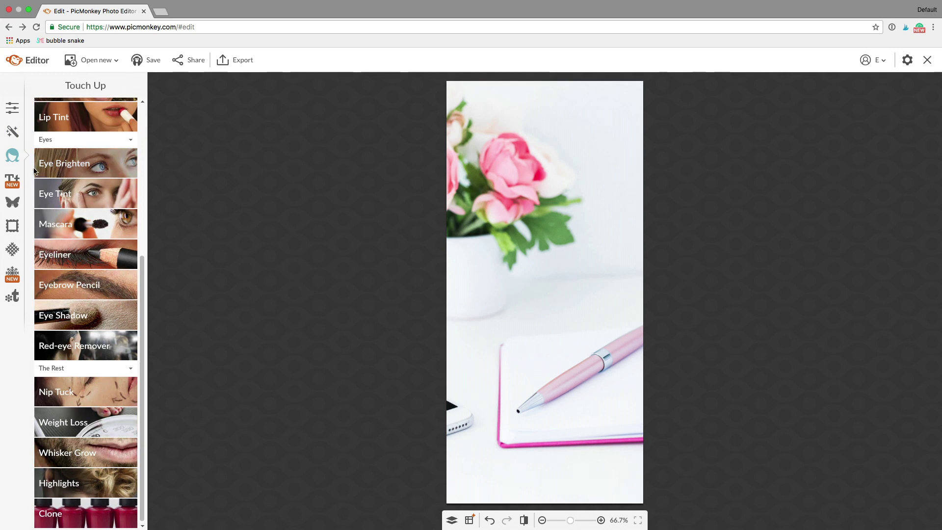
Step: Browse the built-in text fonts through the sans serif and serif groups
click(13, 180)
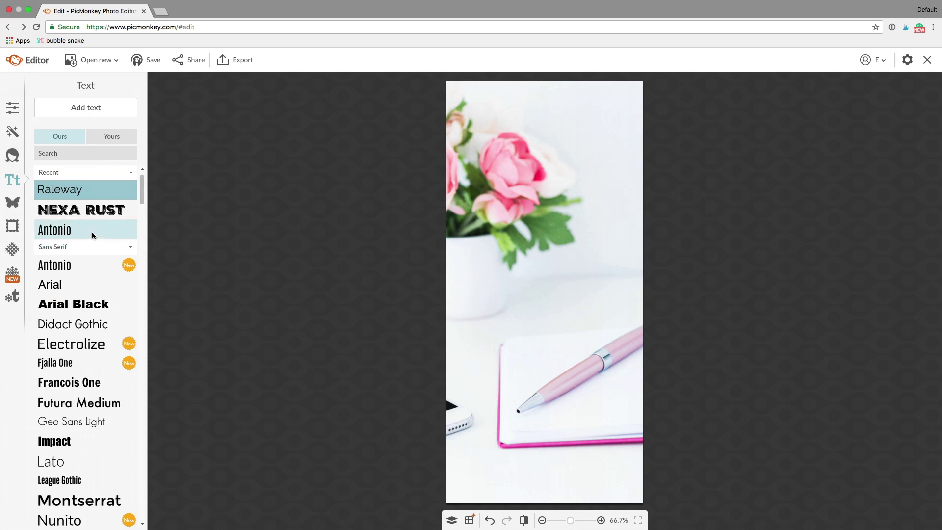
scroll(92, 236, down, 1)
scroll(92, 235, down, 6)
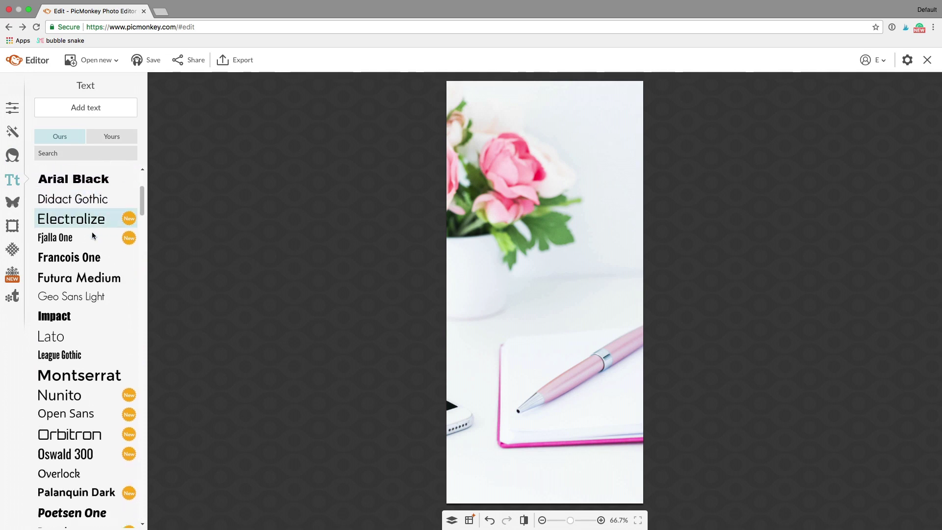
scroll(92, 231, down, 4)
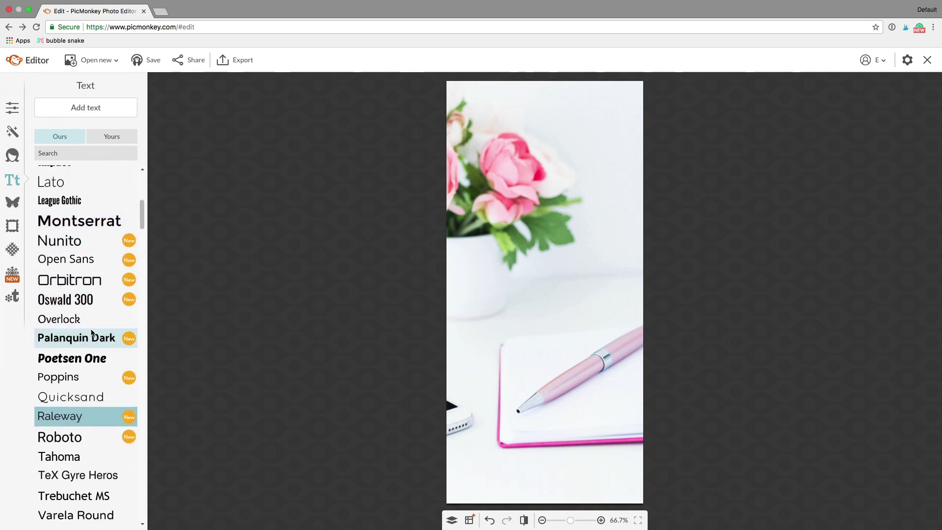
scroll(92, 332, down, 9)
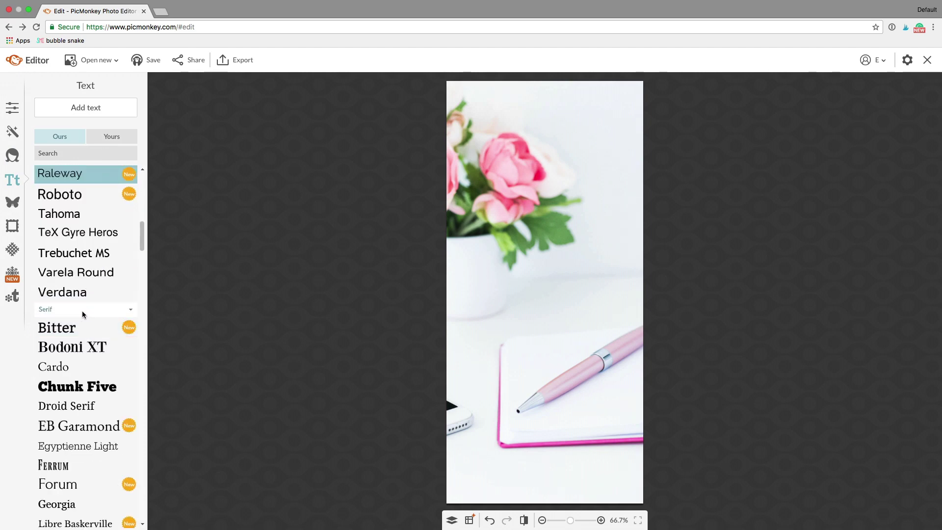
scroll(83, 314, down, 10)
scroll(81, 310, up, 20)
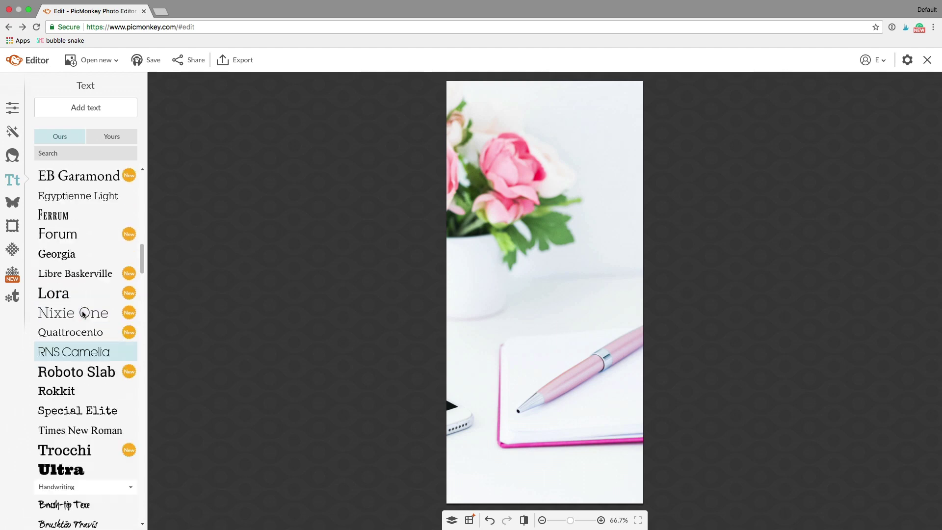
Step: Examine the overlay graphics in the Geometric, Hearts, Lines and Arrows categories
click(13, 205)
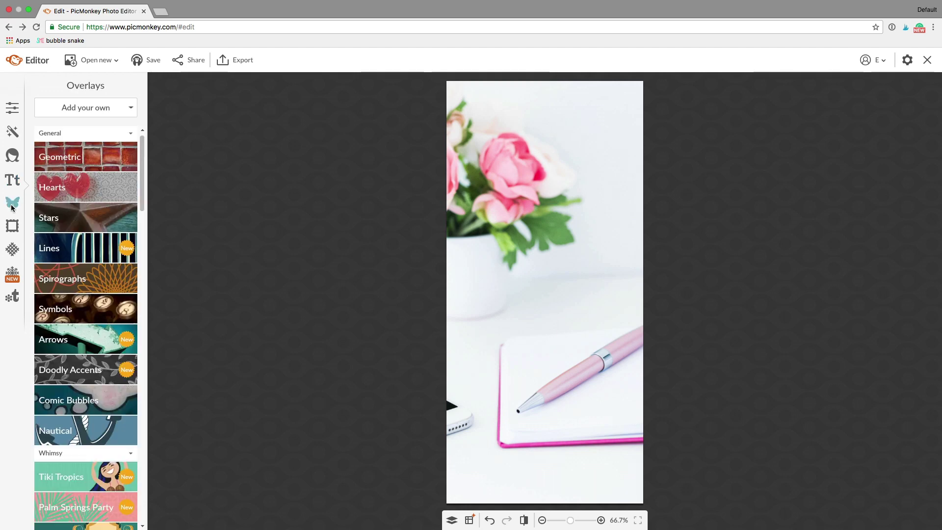
click(82, 162)
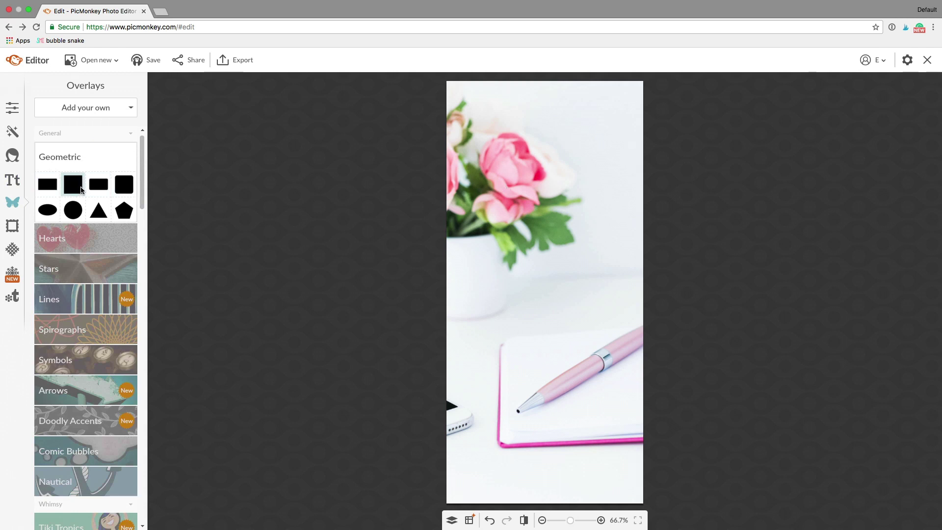
click(99, 243)
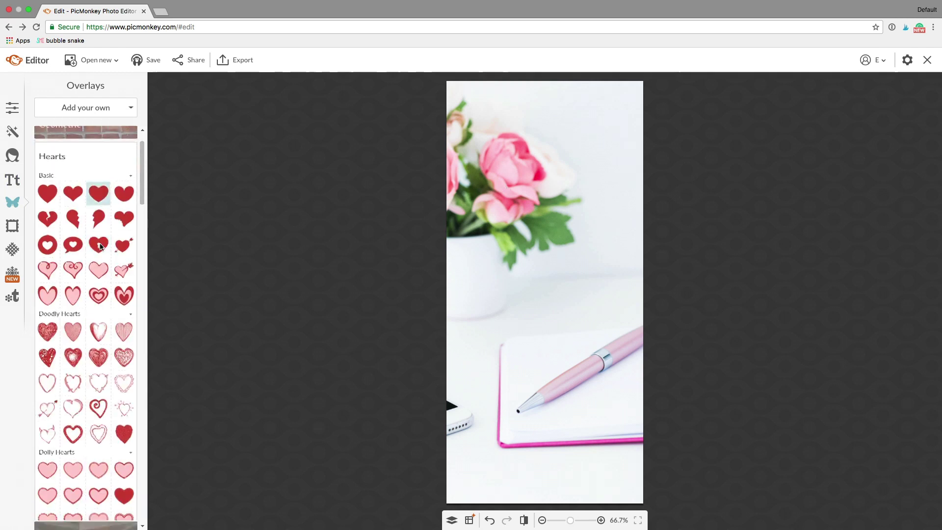
scroll(87, 184, down, 6)
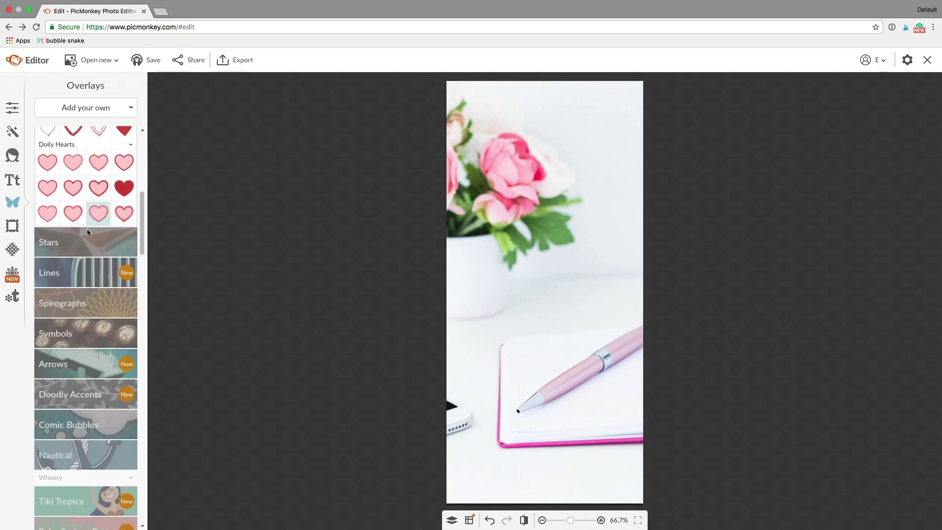
click(71, 270)
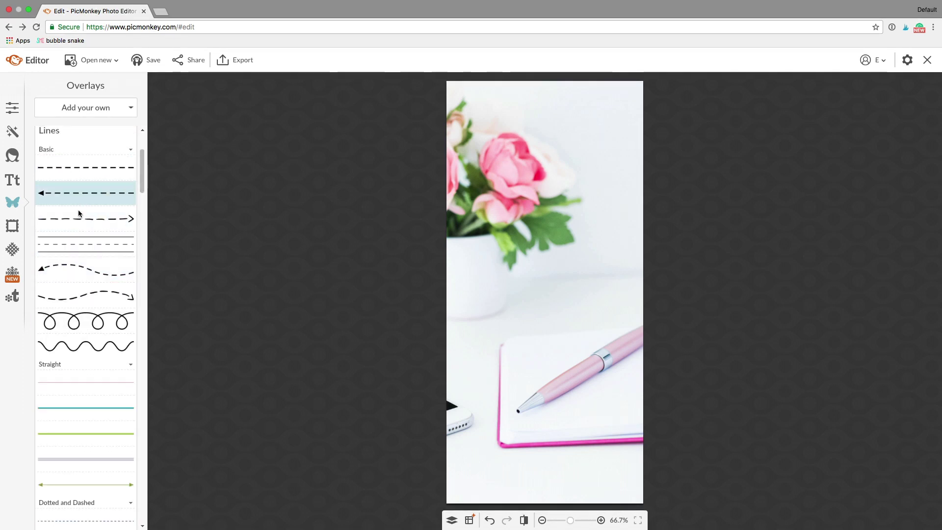
scroll(78, 211, down, 7)
scroll(80, 214, down, 20)
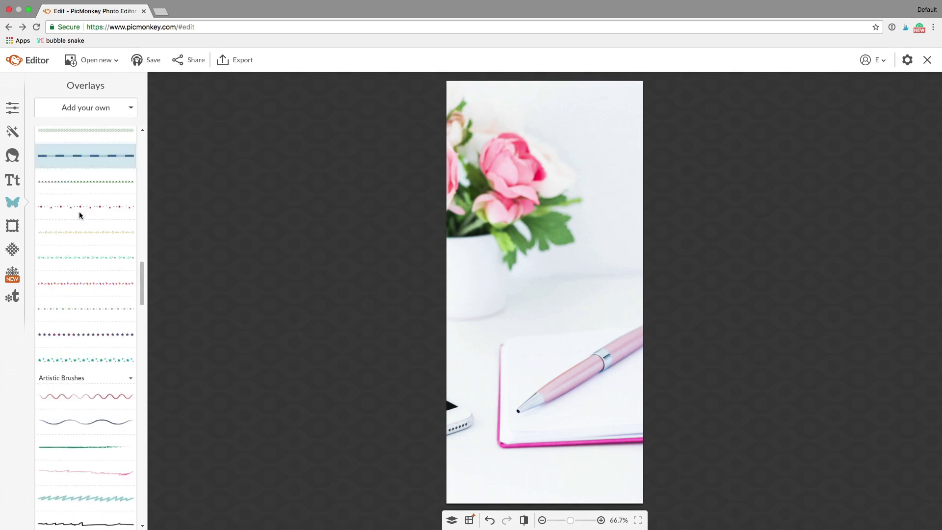
scroll(79, 214, down, 10)
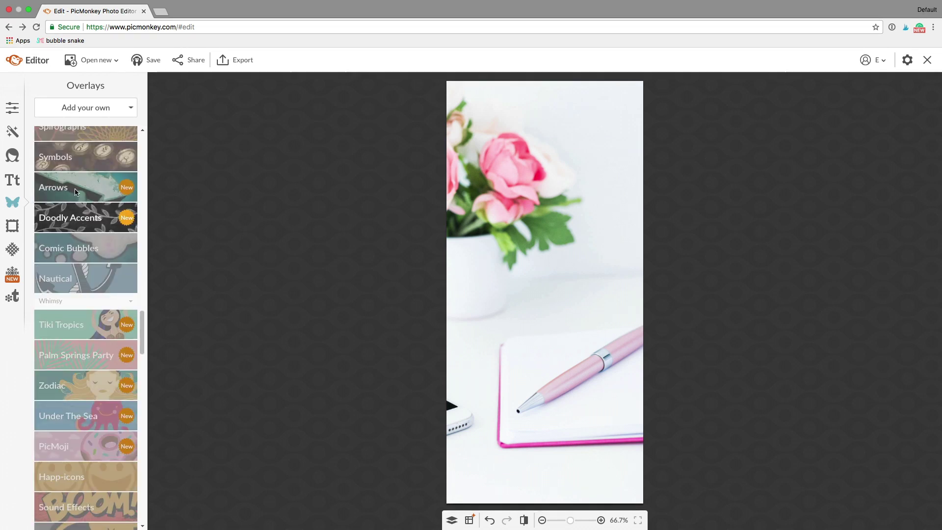
click(75, 190)
scroll(105, 268, down, 4)
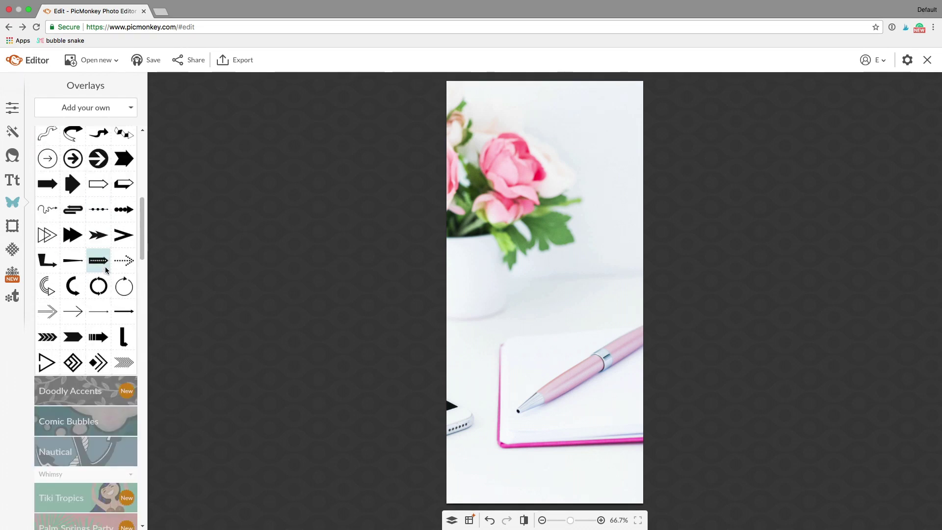
scroll(93, 264, up, 4)
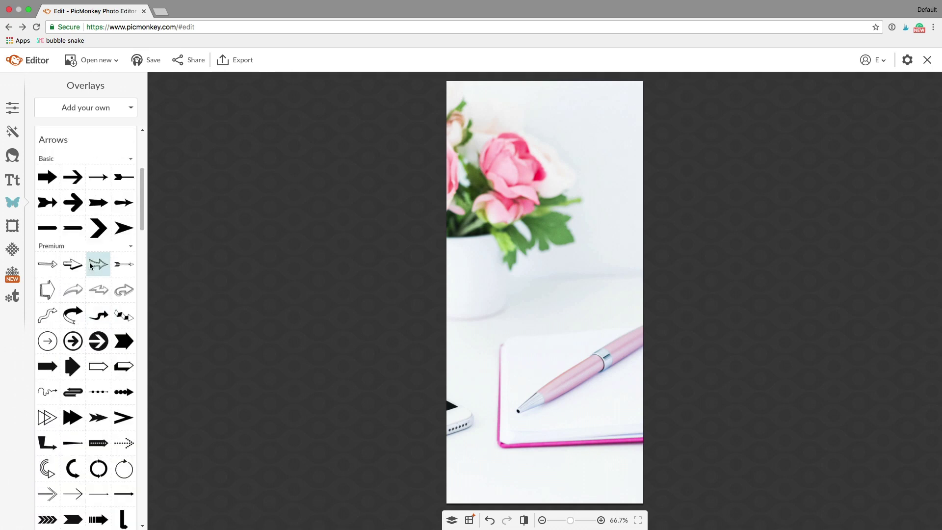
Step: View the available frames and textures, and open the options for using your own texture
click(10, 228)
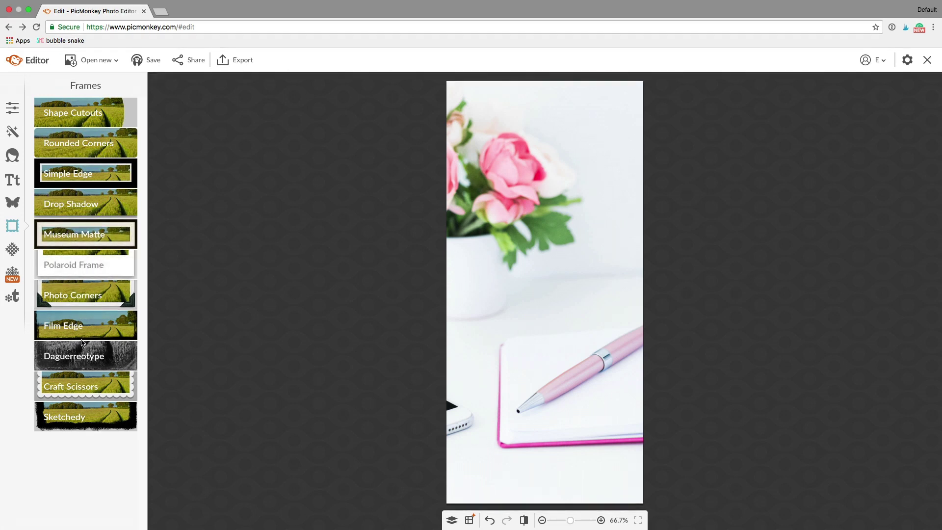
click(12, 251)
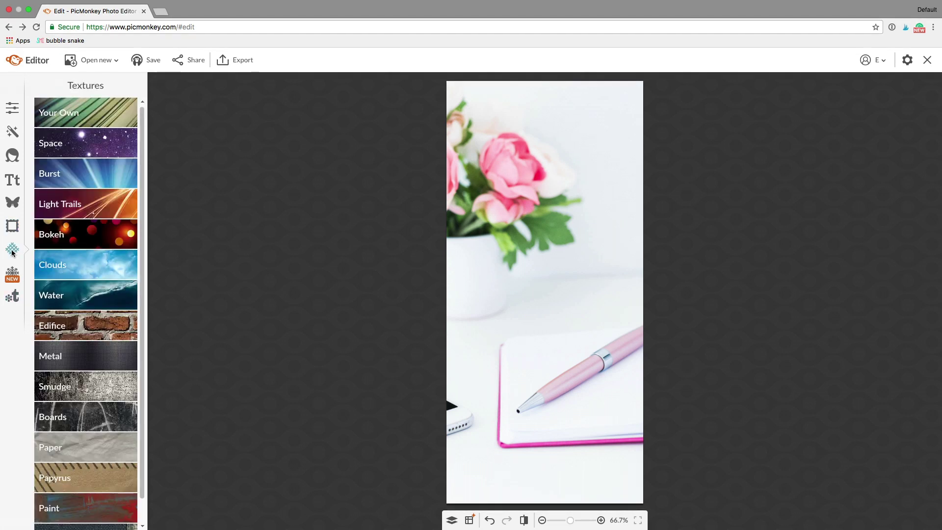
click(116, 116)
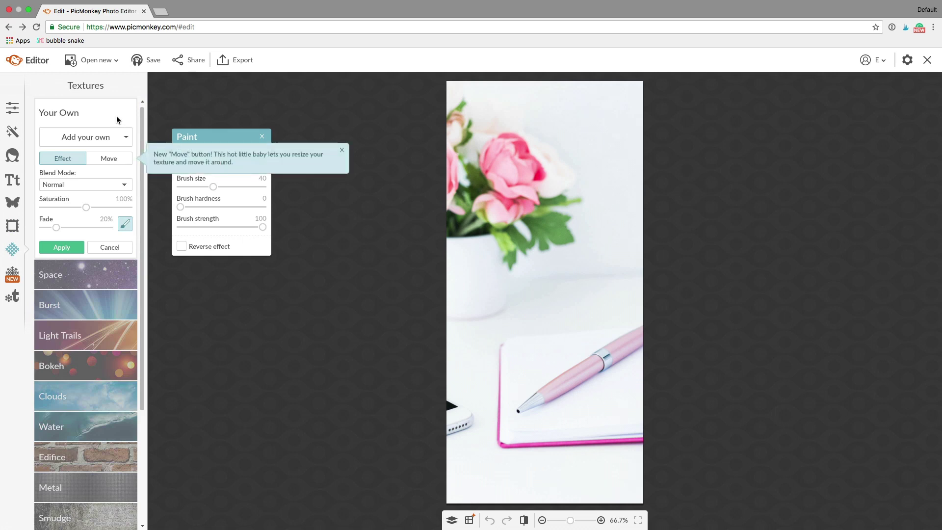
Step: Add a square overlay from the Geometric shapes and enlarge it over the flowers in the photo
click(258, 137)
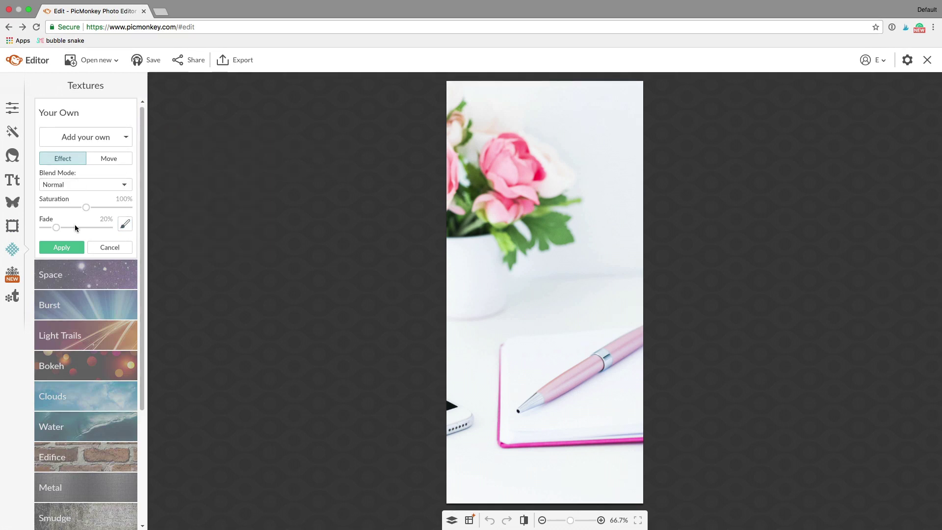
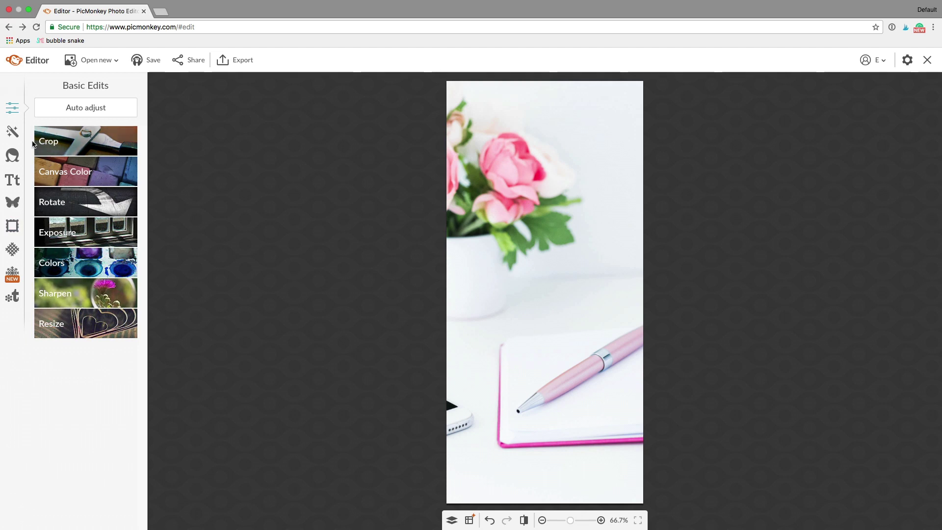
click(12, 202)
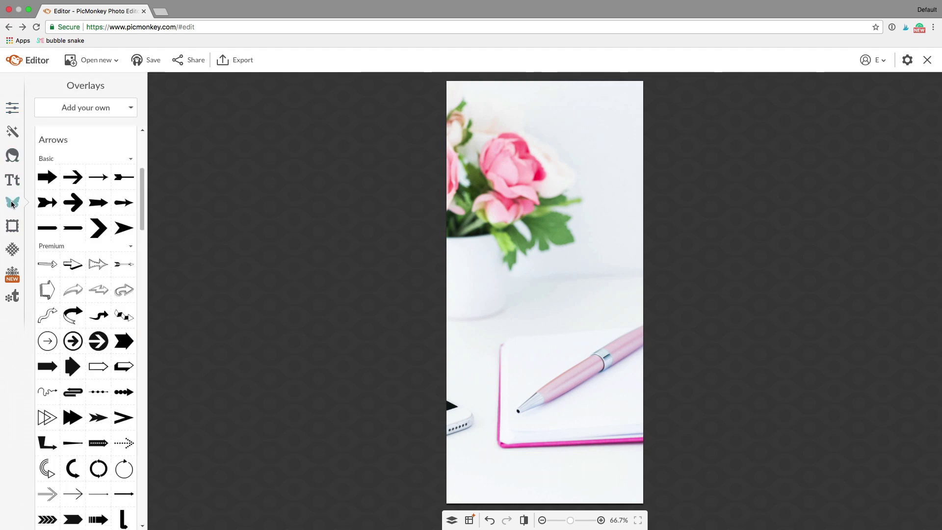
scroll(59, 196, up, 5)
click(80, 155)
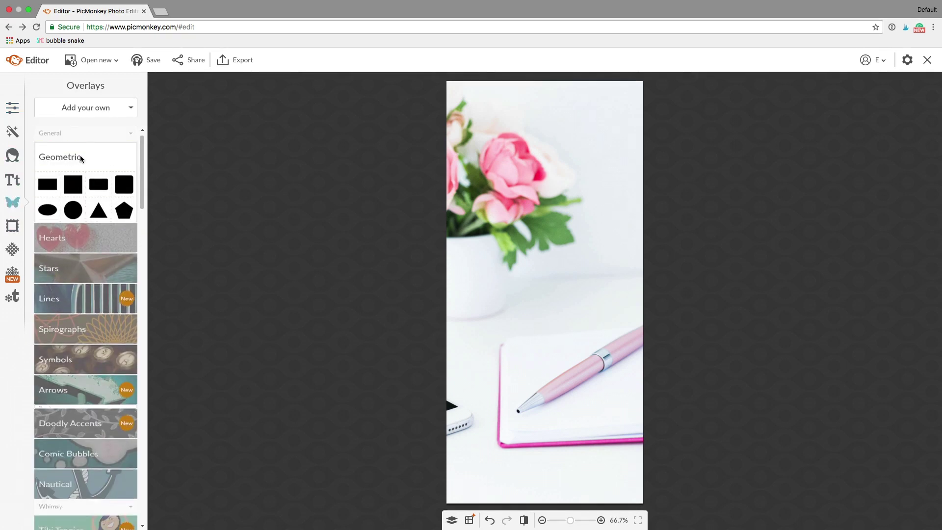
click(73, 185)
drag(541, 270, 486, 214)
drag(585, 213, 542, 135)
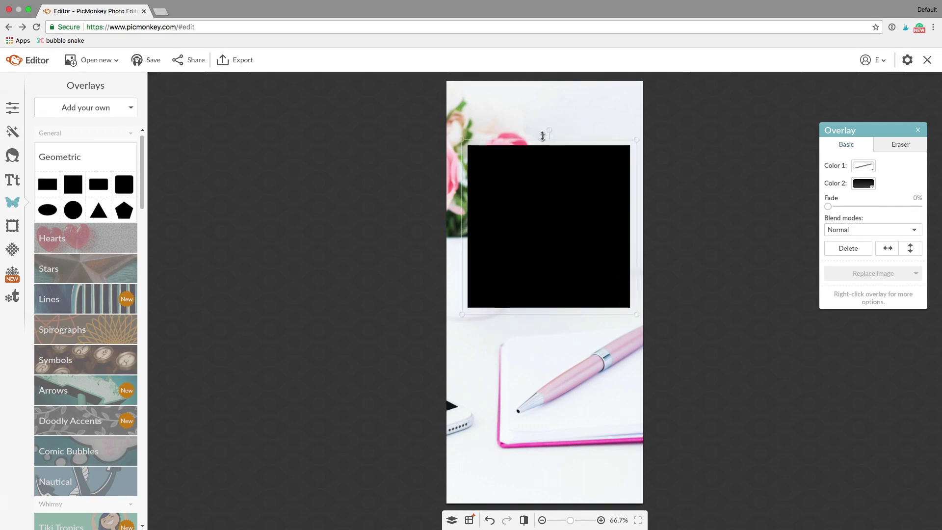
mouse_move(553, 218)
mouse_down()
mouse_move(551, 234)
mouse_move(555, 215)
mouse_up()
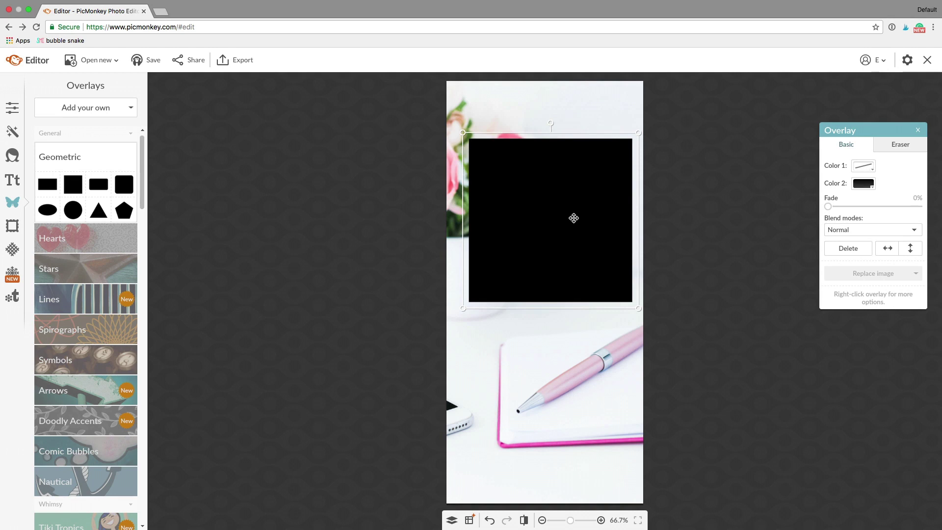
Step: Fade the square overlay to 19%, preview the blend modes on it, and keep Normal
click(867, 168)
click(867, 168)
drag(828, 206, 848, 206)
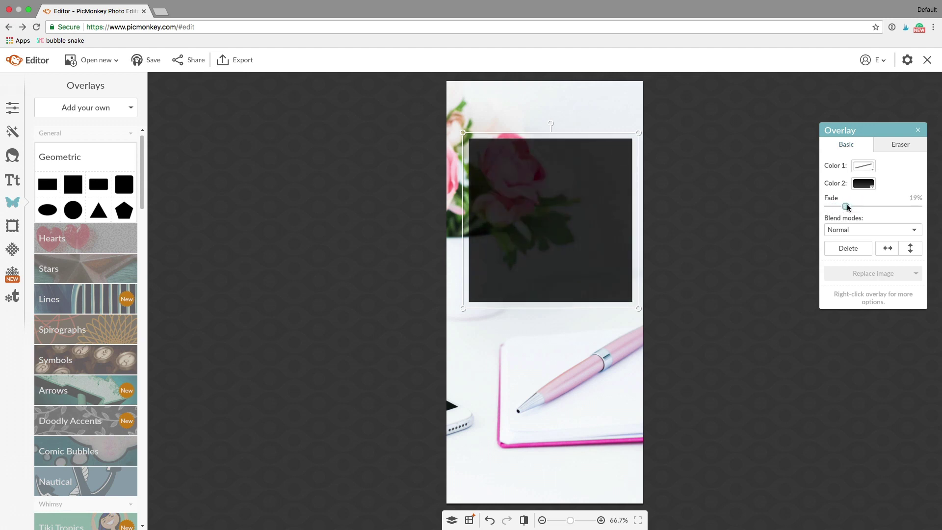
click(850, 230)
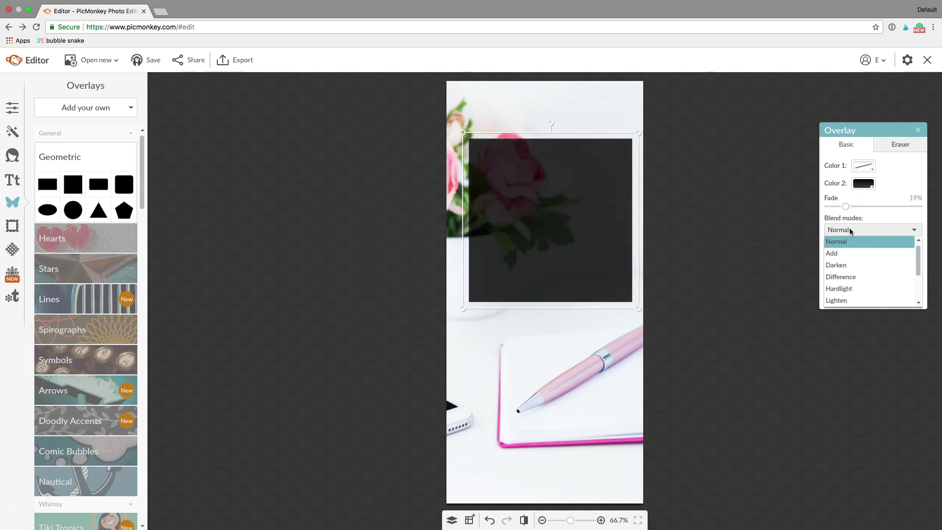
scroll(858, 255, down, 2)
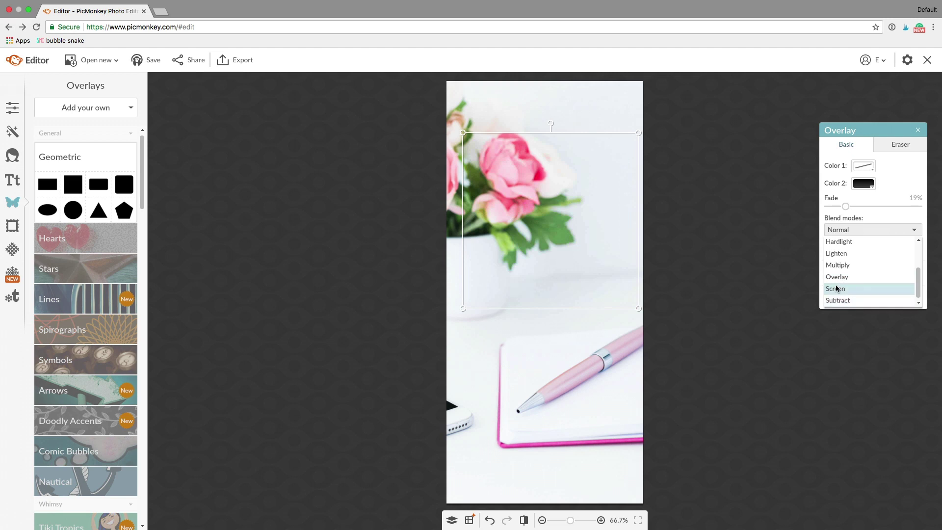
scroll(834, 252, up, 2)
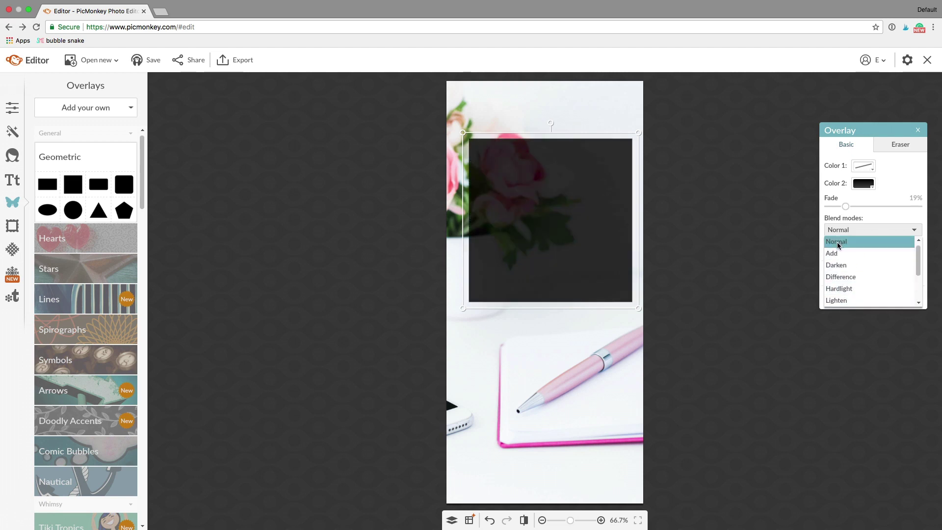
click(837, 241)
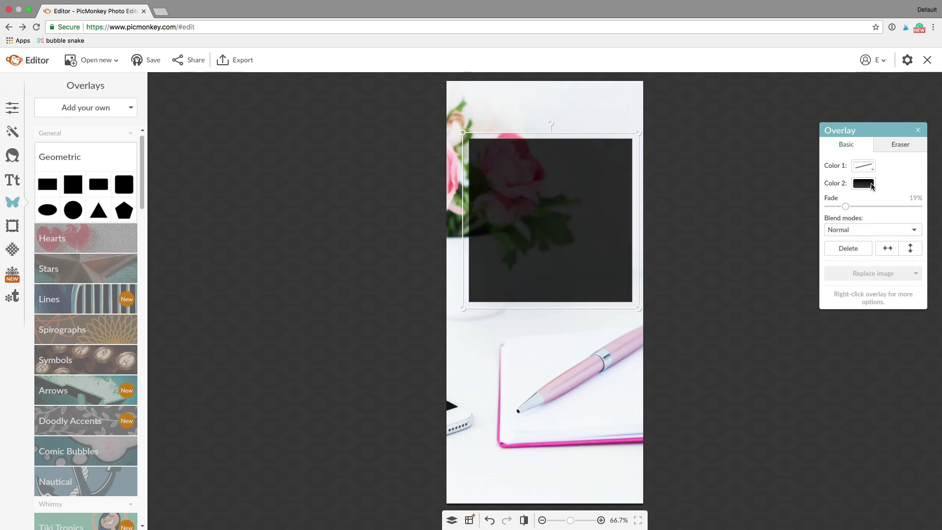
Step: Try light purple d4aad4 as the square's color, and delete the square overlay
click(872, 189)
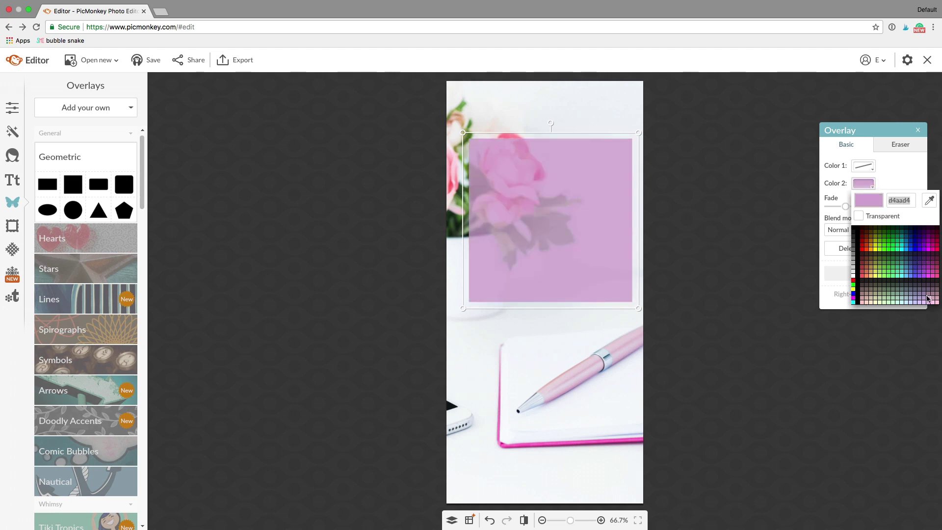
click(927, 298)
drag(559, 252, 556, 236)
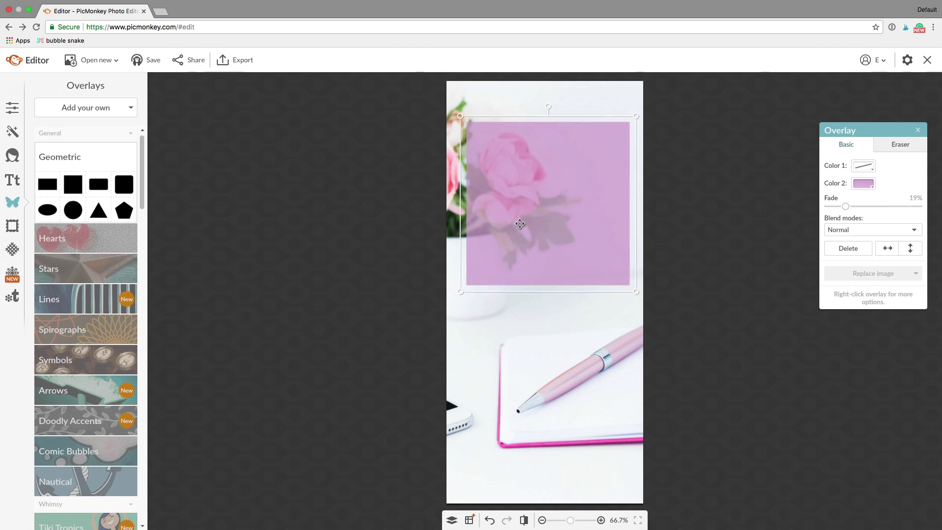
click(849, 248)
Step: Add a rectangle overlay, rotated upright and enlarged to cover most of the photo
click(48, 184)
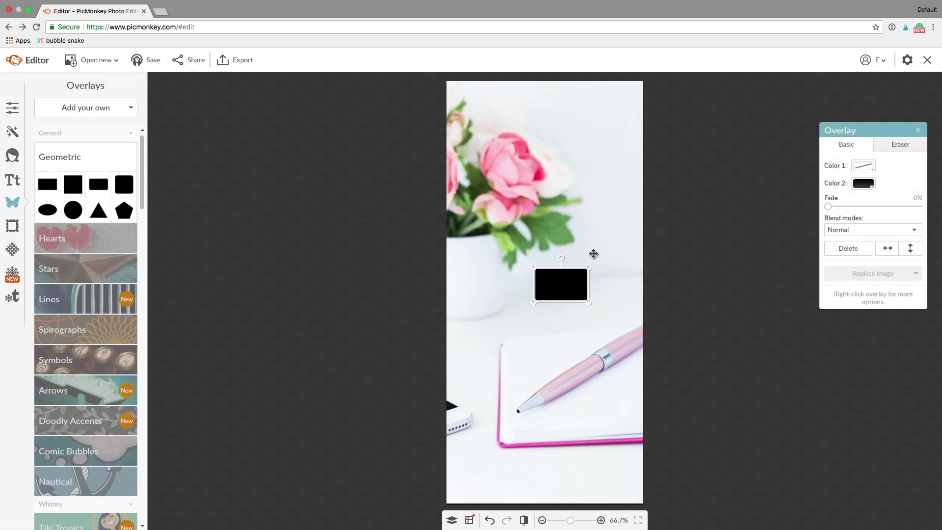
drag(561, 257, 589, 282)
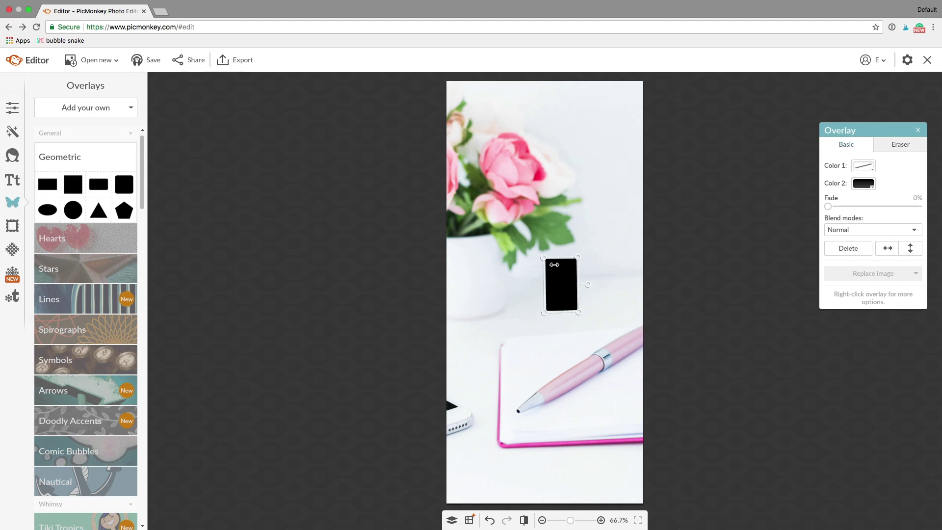
drag(543, 257, 460, 121)
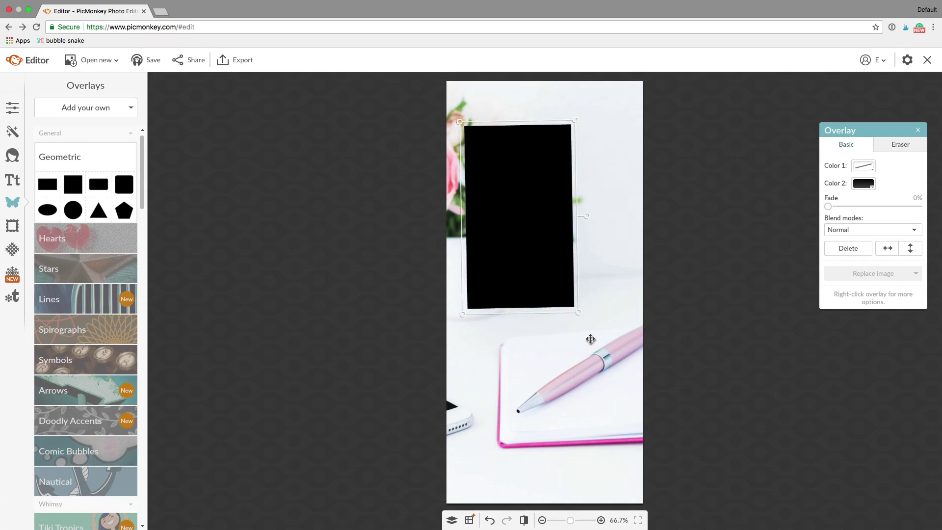
drag(580, 316, 639, 456)
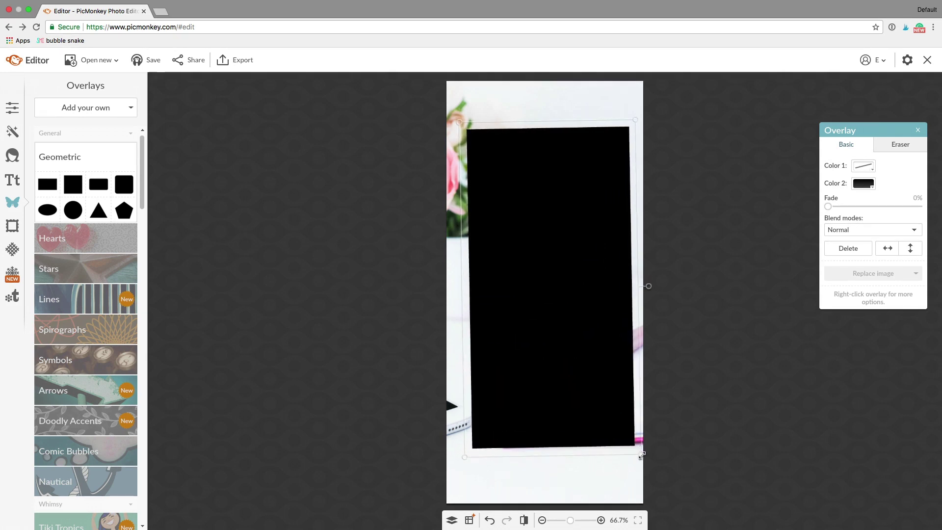
Step: Straighten the tilted rectangle and move it slightly higher on the photo
drag(577, 403, 574, 407)
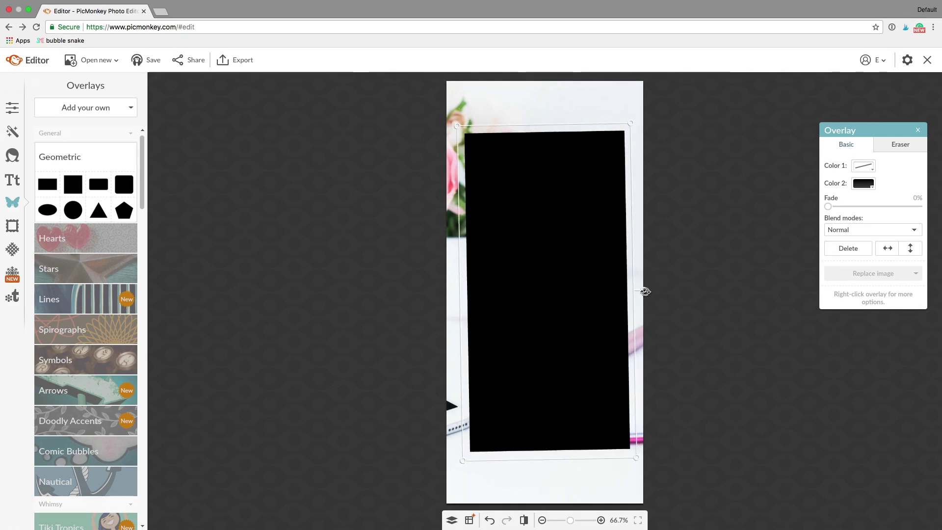
drag(646, 292, 646, 291)
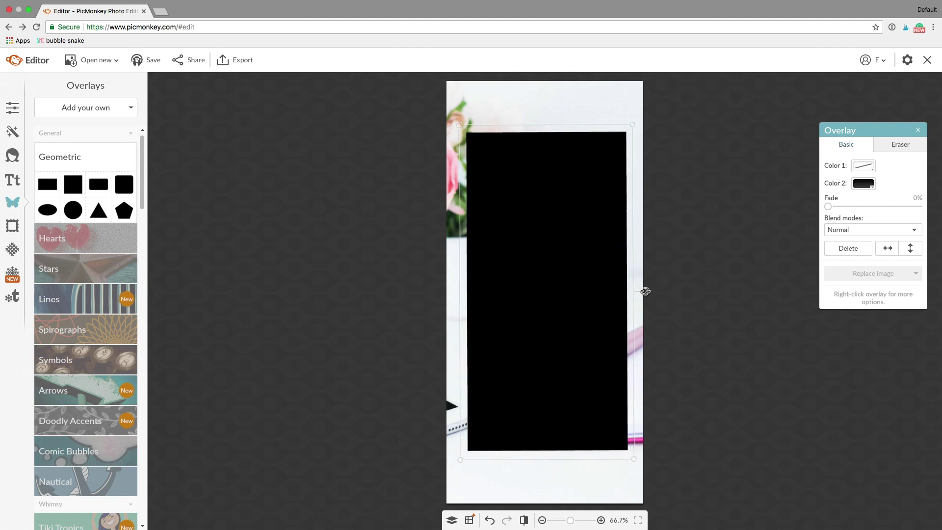
drag(534, 258, 534, 242)
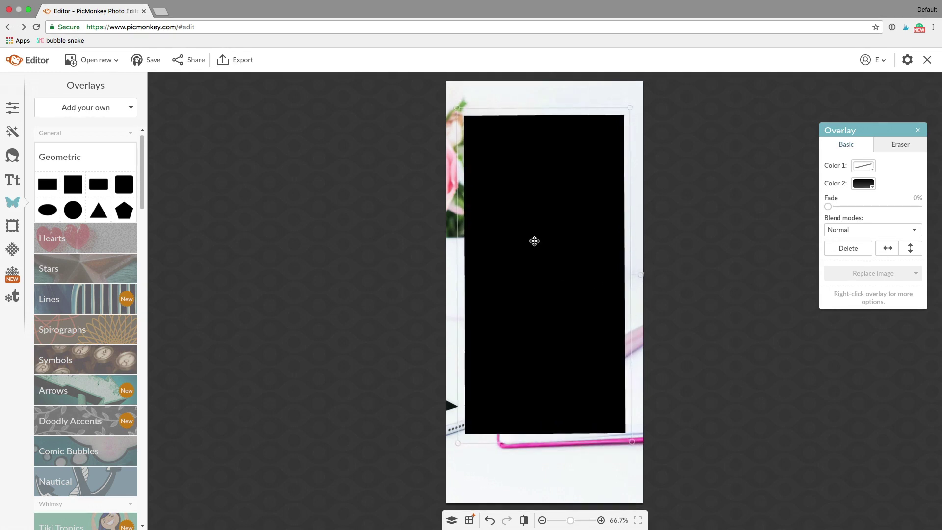
Step: Set the rectangle's fill color to white (ffffff) and its fade to 11%
click(872, 185)
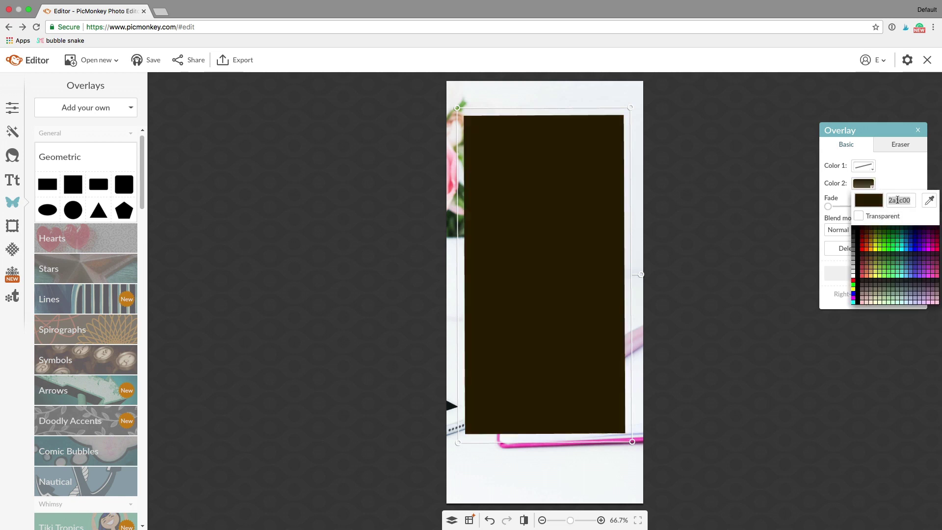
text(ffffff)
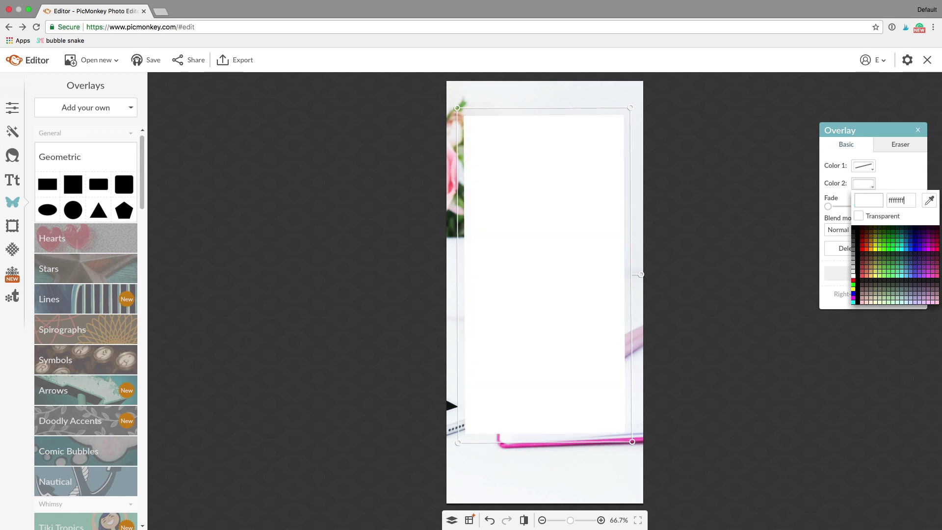
key(Return)
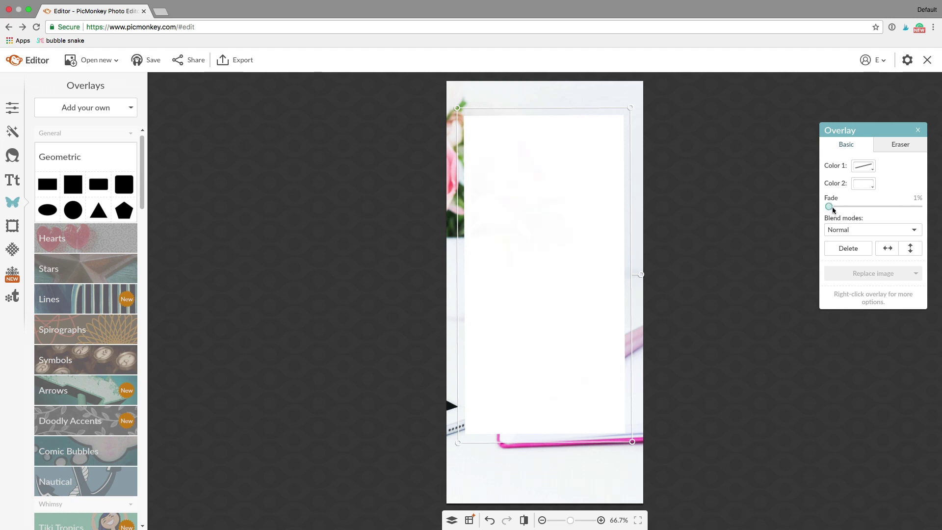
drag(833, 210, 838, 210)
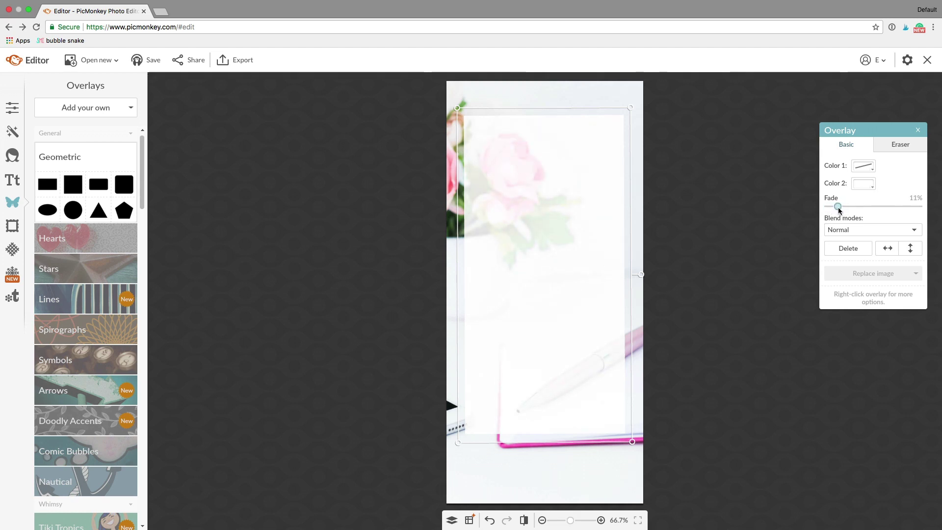
Step: Nudge the white rectangle to center it horizontally on the photo, and deselect it
click(265, 361)
click(544, 262)
drag(545, 263, 544, 265)
click(347, 296)
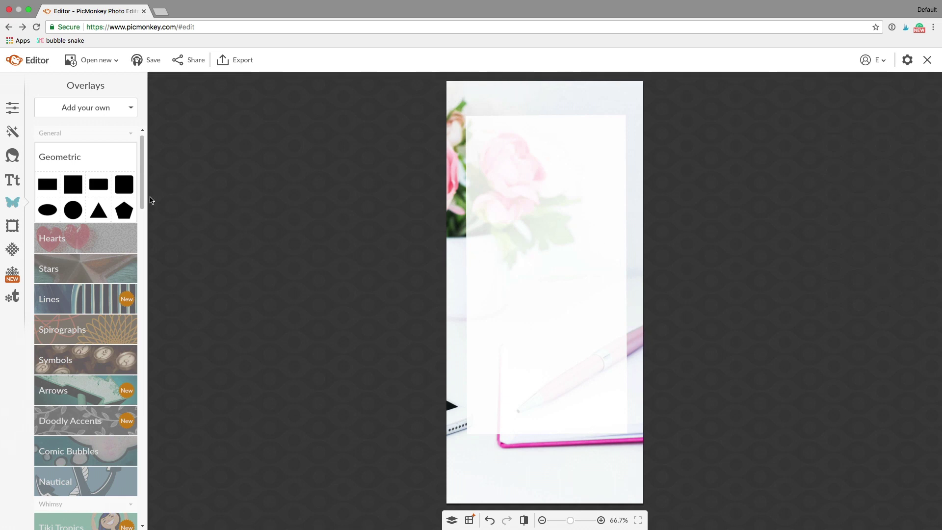
Step: Add a text box in the Geo Sans Light font
click(11, 181)
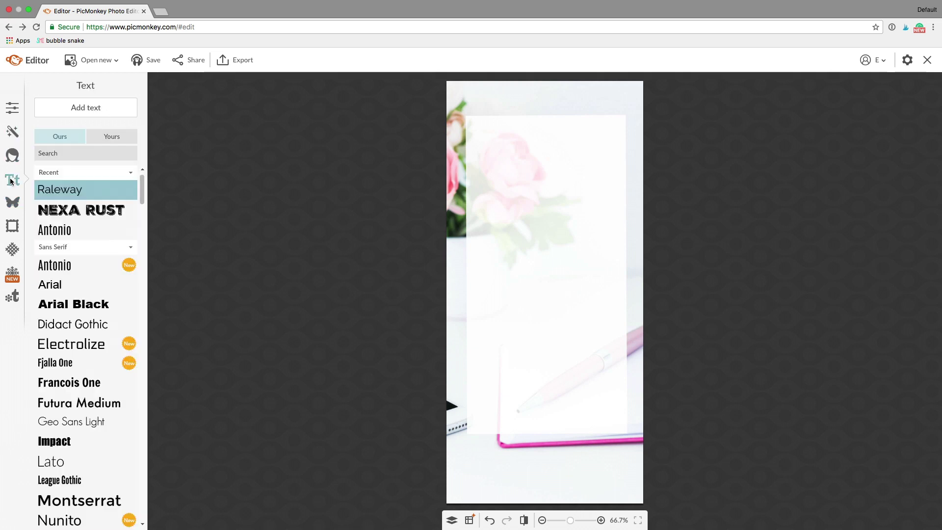
scroll(110, 207, down, 1)
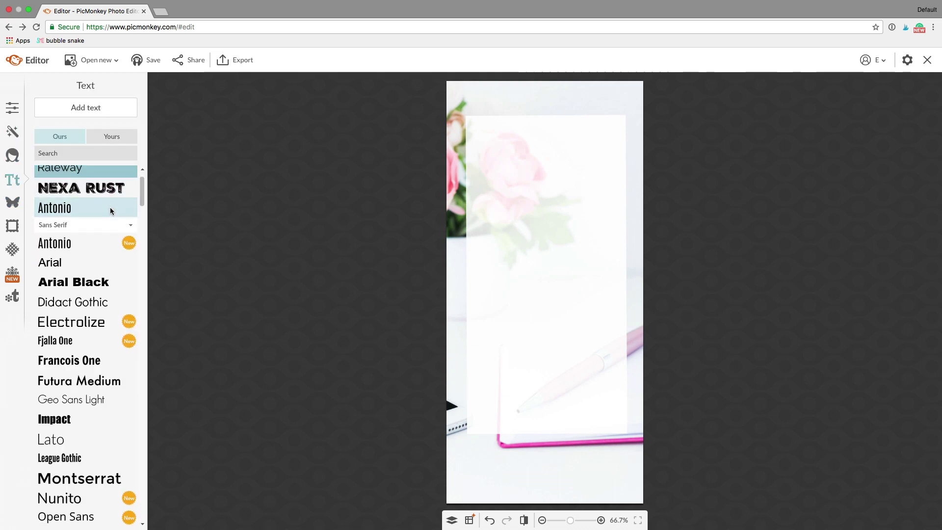
scroll(110, 210, down, 2)
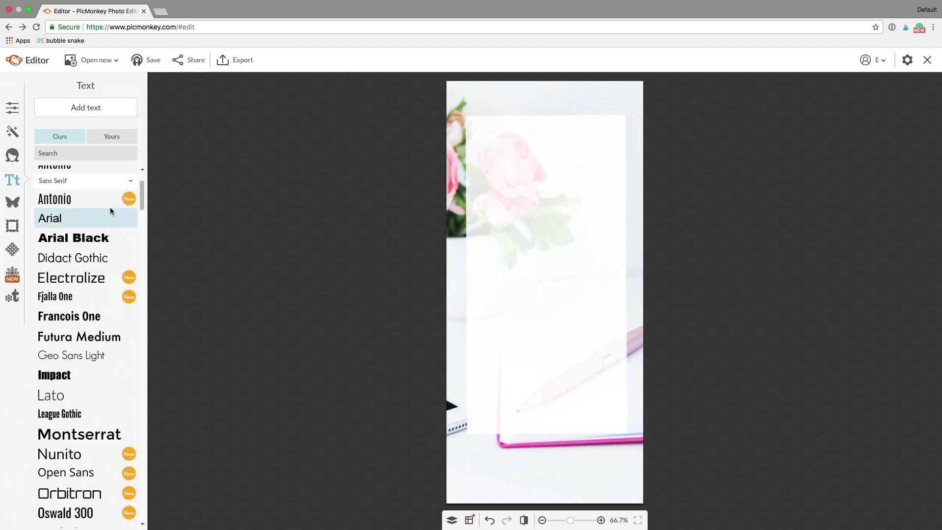
scroll(110, 211, down, 3)
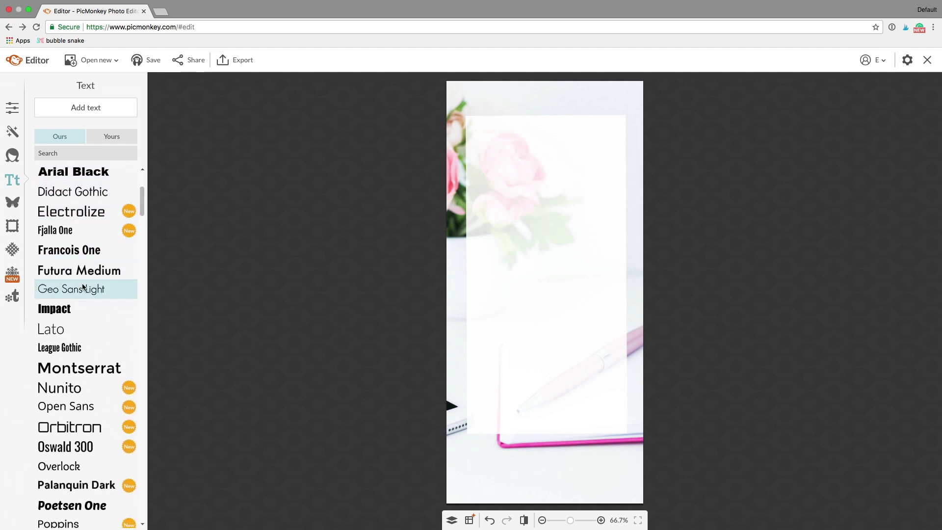
click(82, 288)
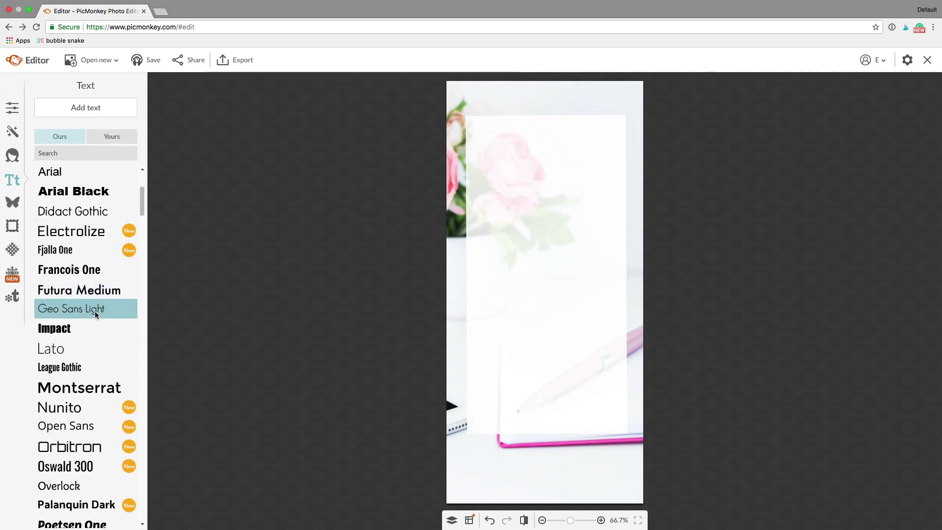
click(105, 110)
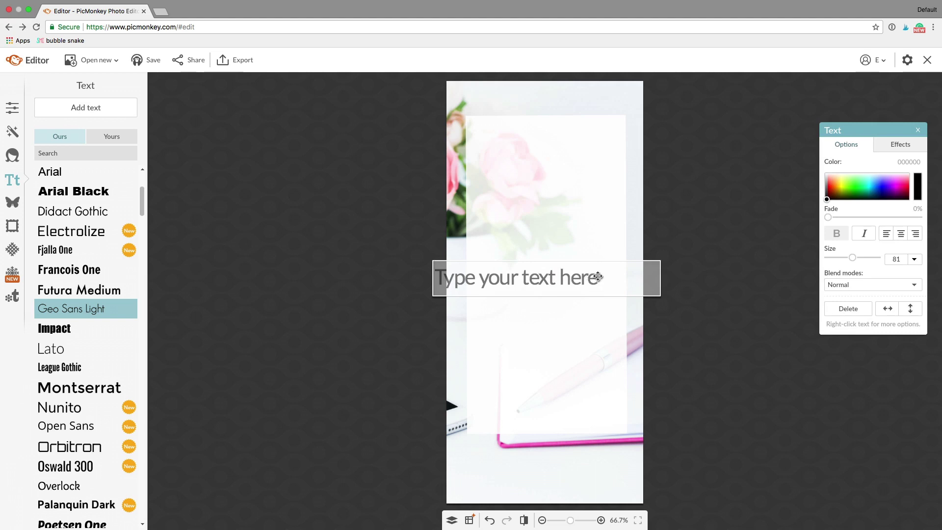
Step: Enter "GROW YOUR" as center-aligned text and move it to the upper part of the white rectangle
text(Grow)
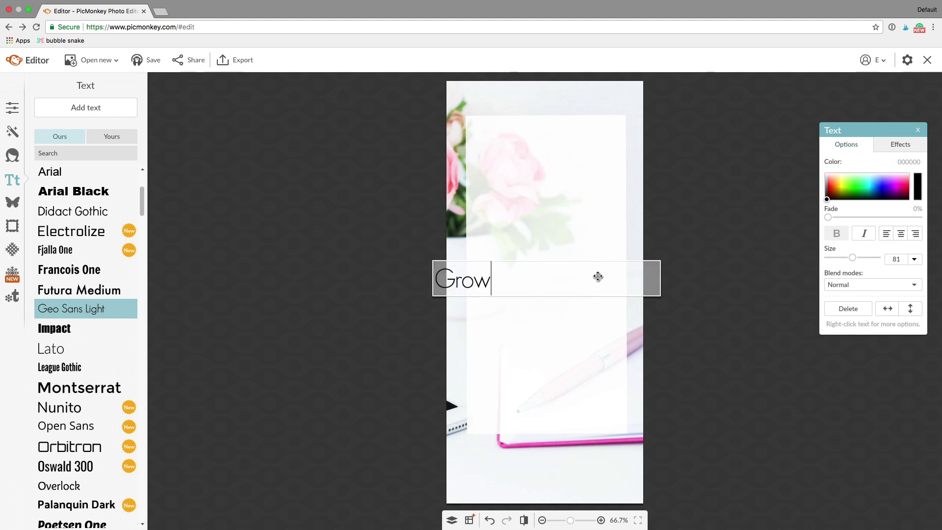
key(BackSpace)
key(BackSpace)
key(BackSpace)
text(ROW YOUR)
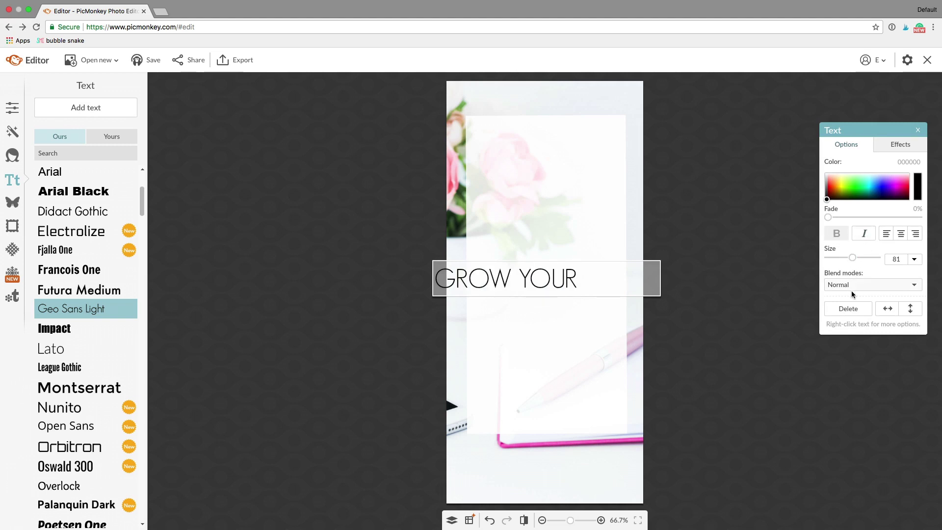
click(900, 234)
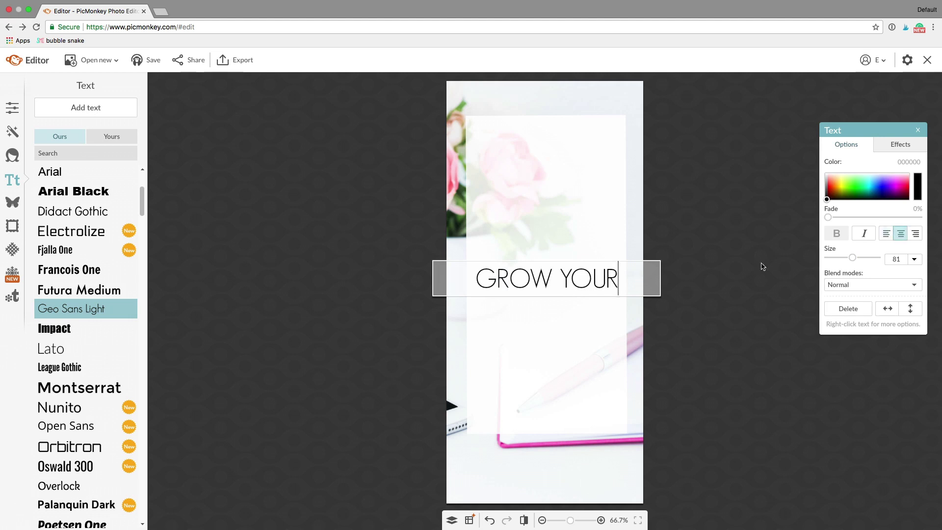
click(365, 314)
drag(561, 275, 560, 139)
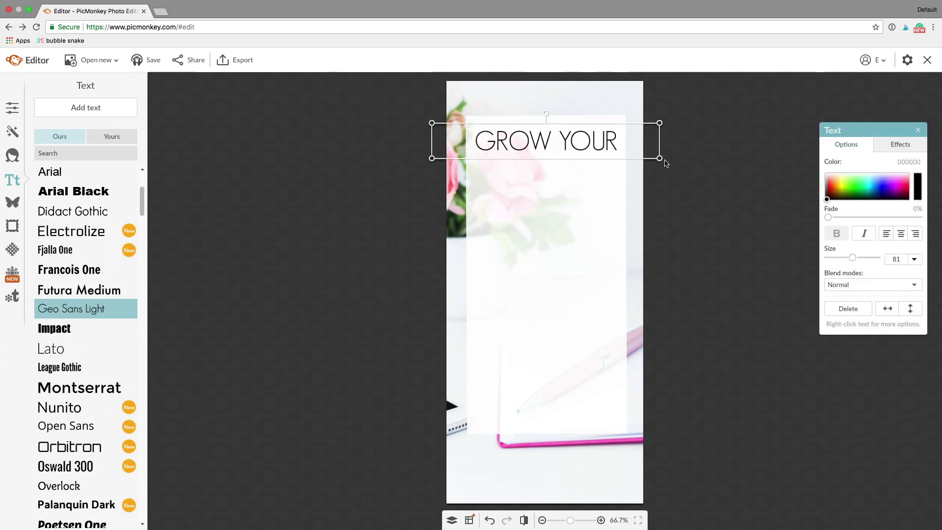
Step: Scale the "GROW YOUR" text down to size 77, keep its Normal blend mode, and deselect it
mouse_move(661, 160)
mouse_down()
mouse_move(758, 169)
mouse_move(650, 157)
mouse_up()
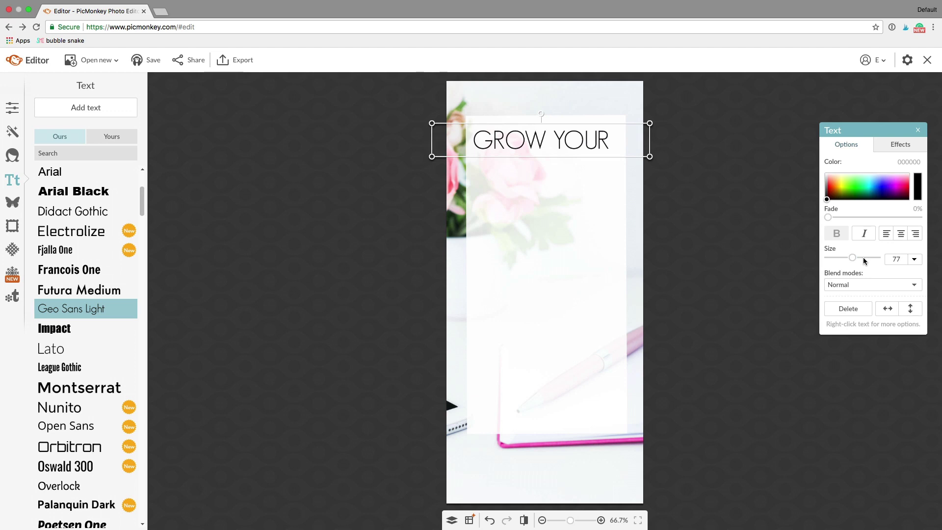
click(862, 286)
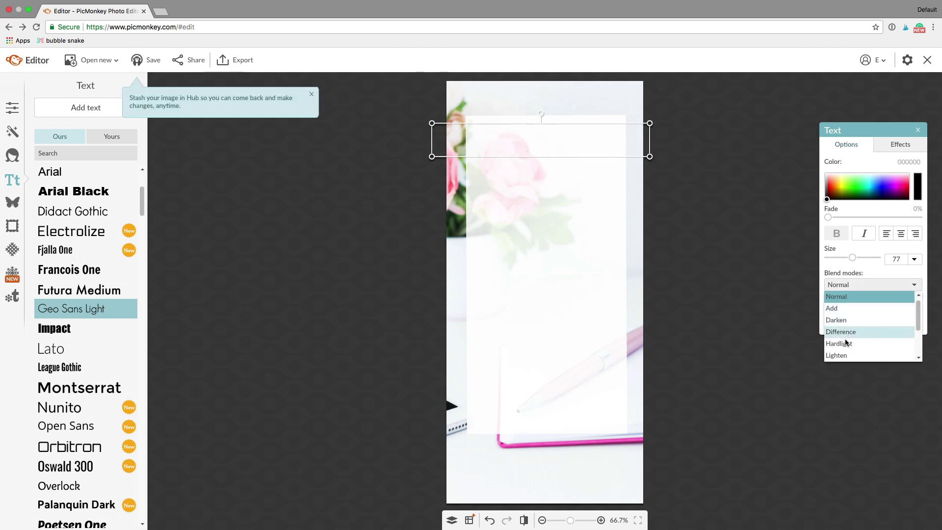
click(846, 288)
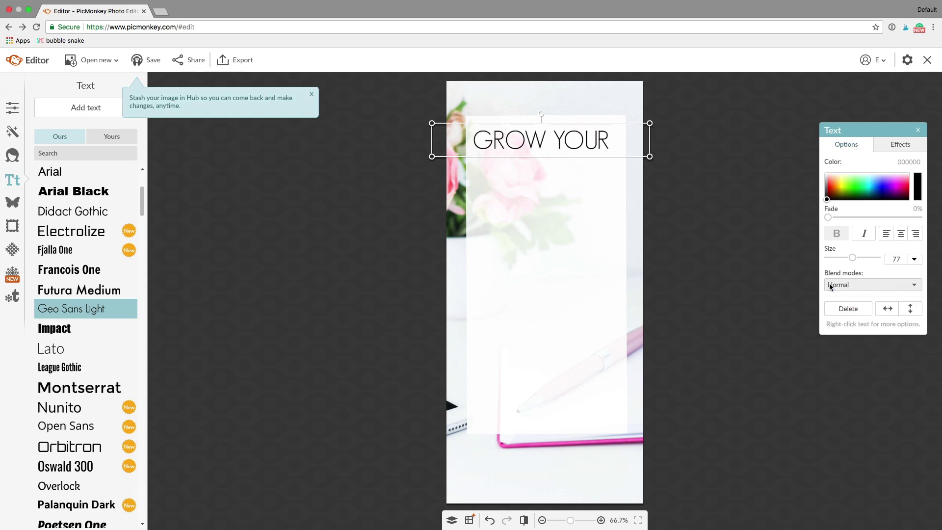
click(363, 221)
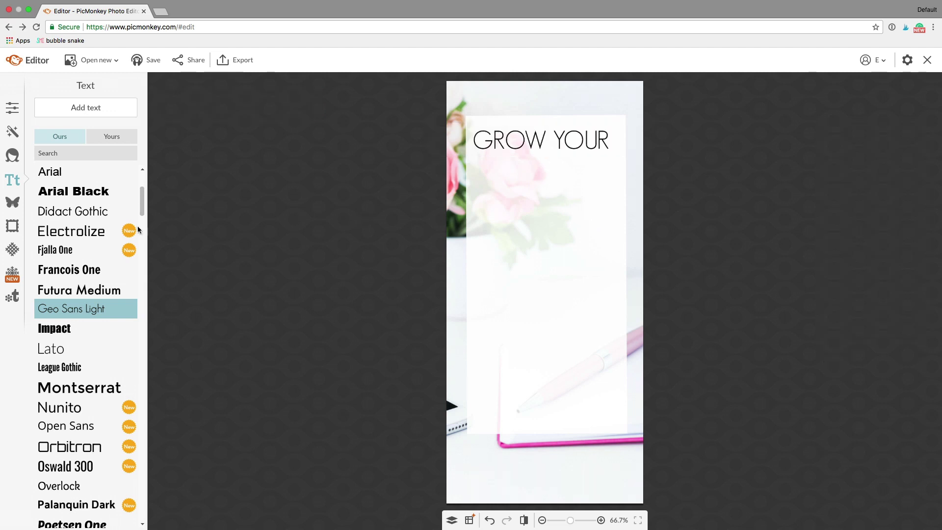
Step: Add a second text box in the CoffeeBreak script font
scroll(90, 326, down, 6)
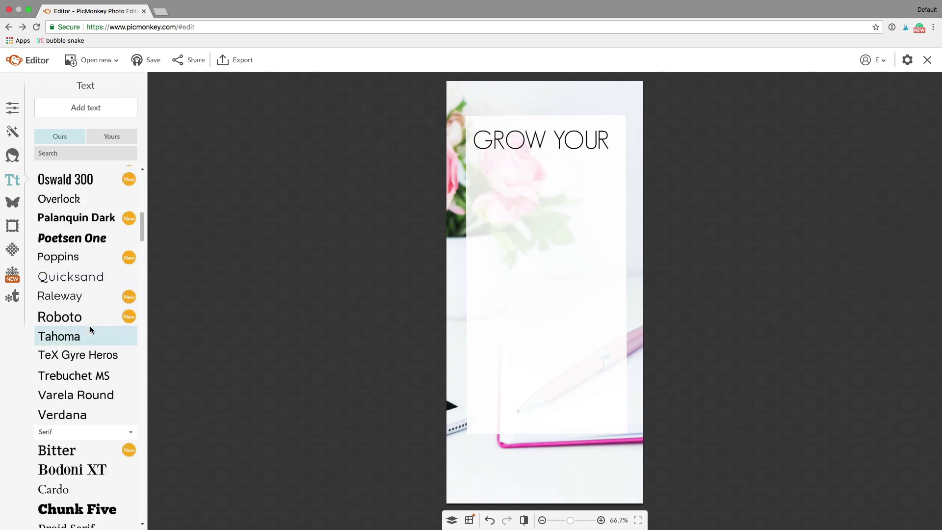
scroll(90, 329, down, 14)
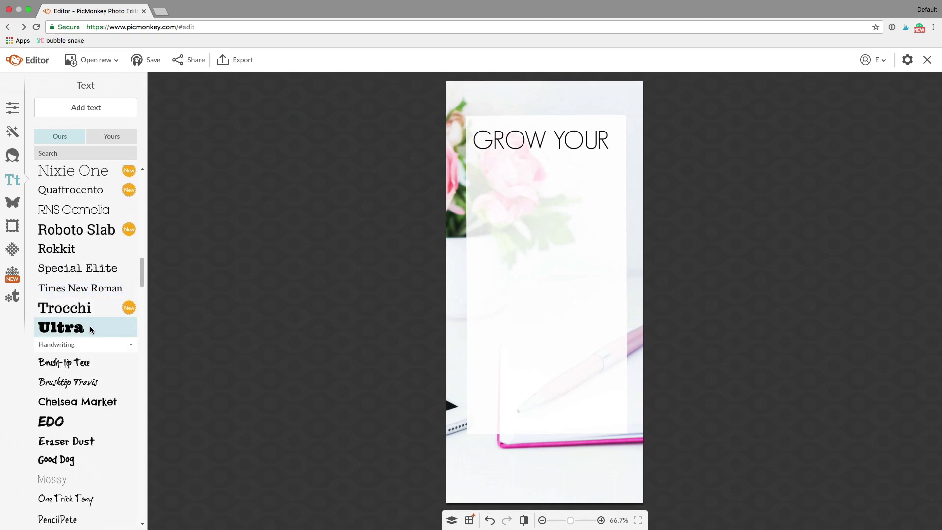
scroll(91, 329, down, 4)
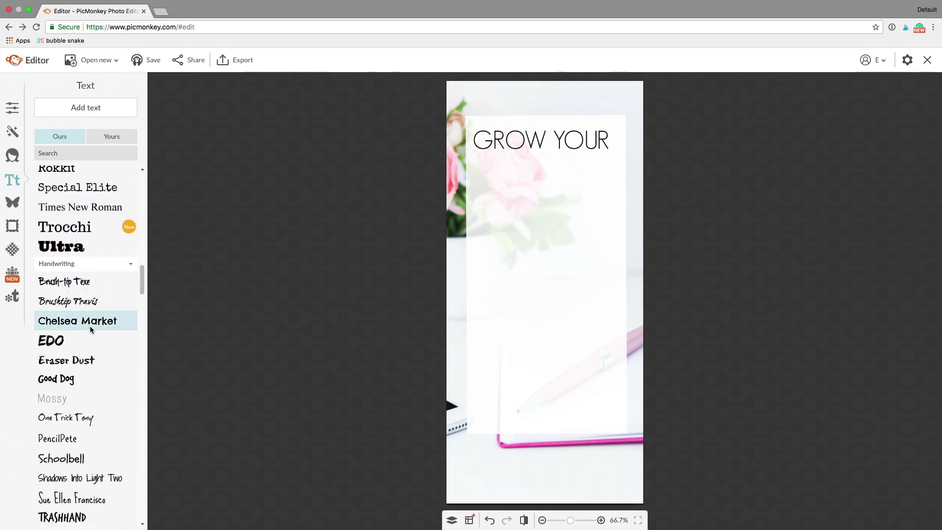
scroll(90, 329, down, 5)
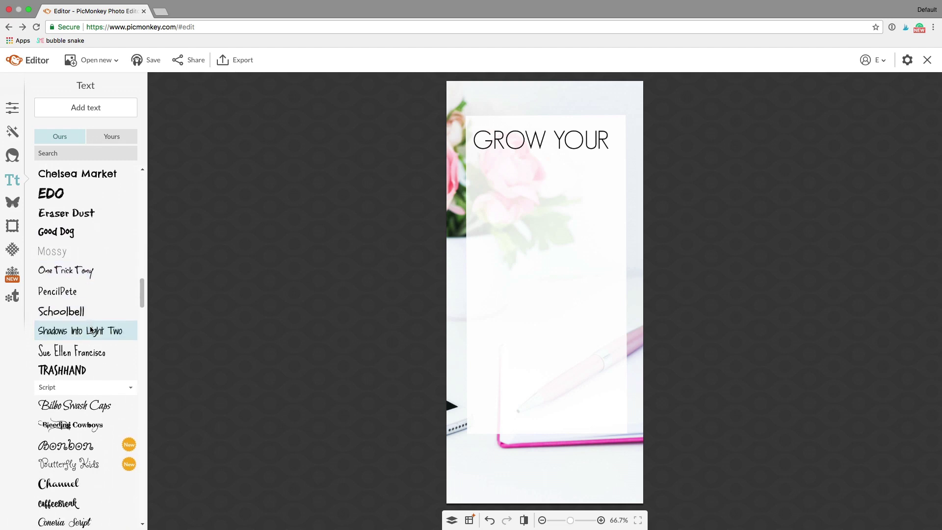
scroll(90, 329, down, 1)
scroll(73, 338, down, 2)
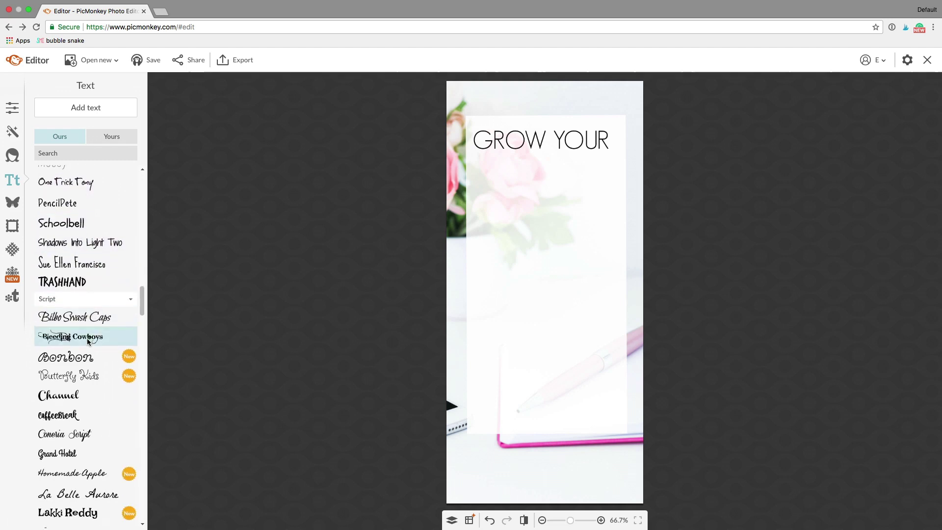
click(68, 396)
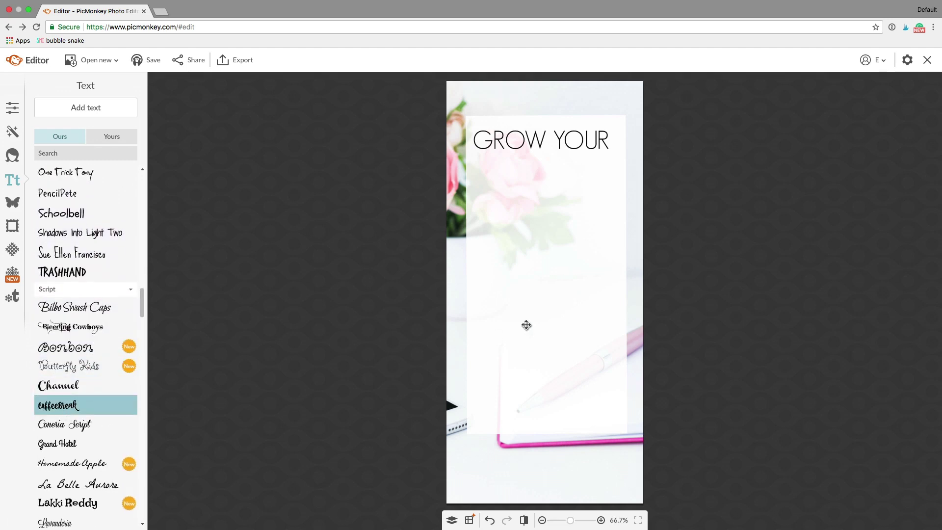
click(81, 110)
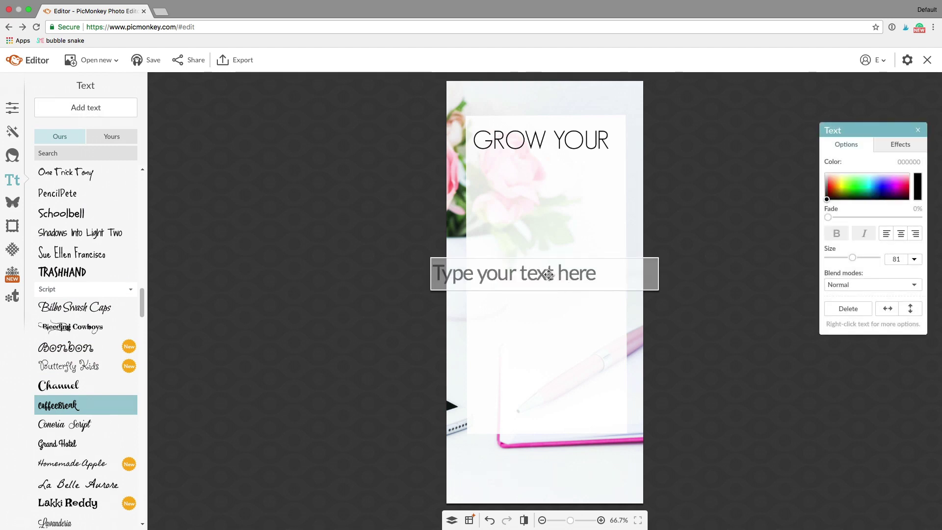
Step: Enter "Blog using Pinterest" in the new text box
text(B)
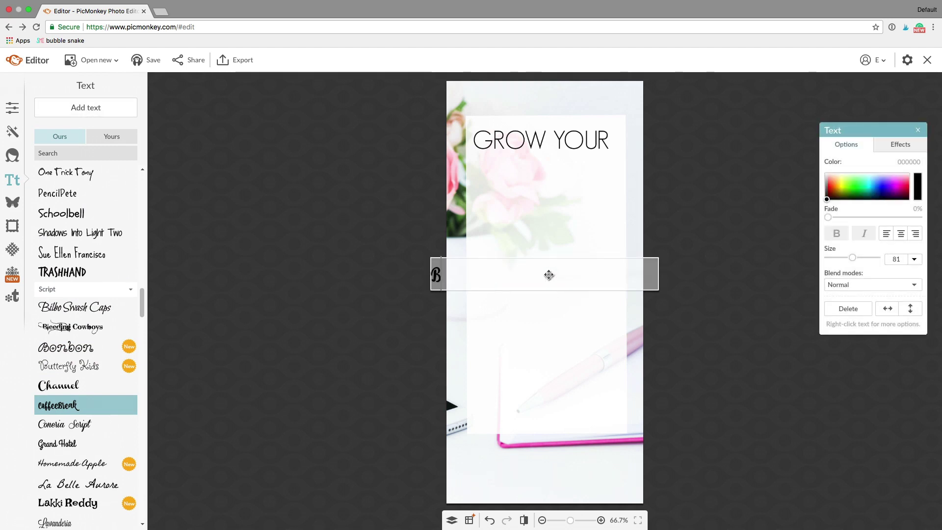
text(log)
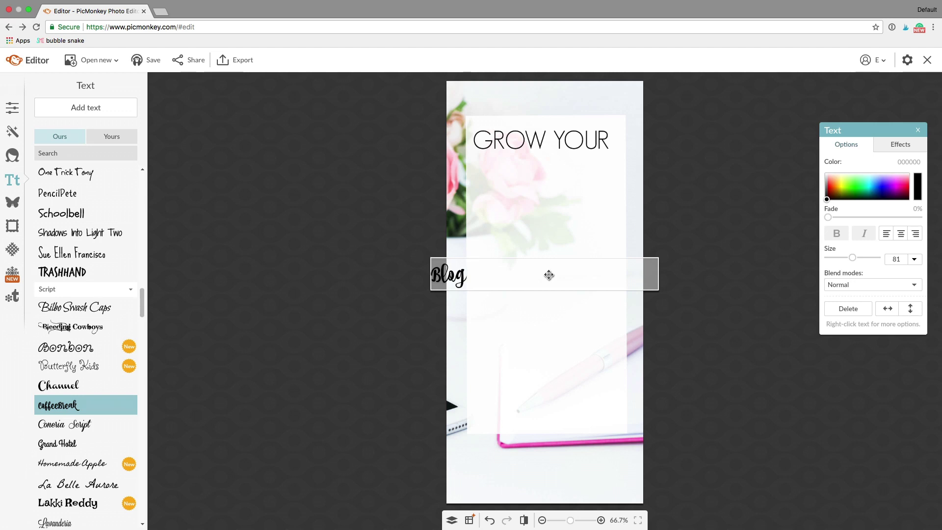
text(using Pinterest)
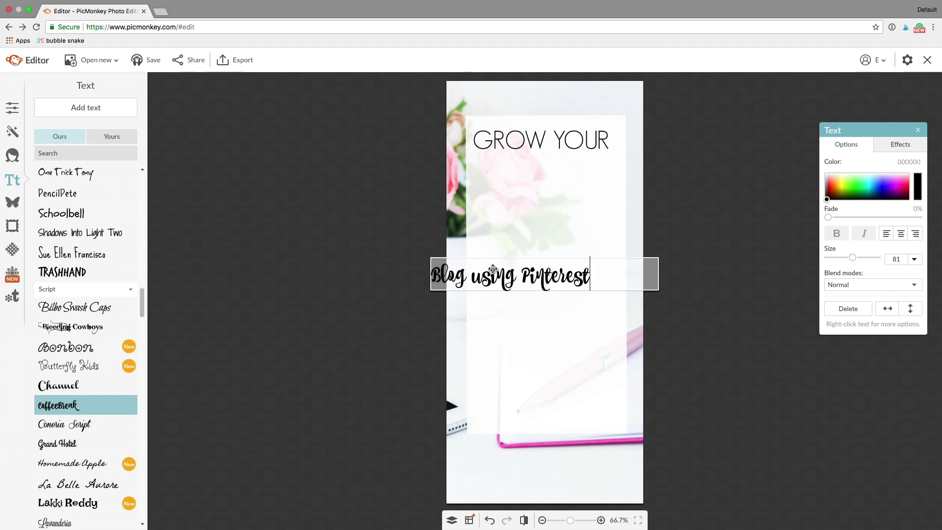
Step: Enlarge the whole "Blog using Pinterest" text to size 143
drag(852, 257, 865, 257)
drag(596, 280, 419, 272)
drag(857, 259, 864, 262)
click(487, 260)
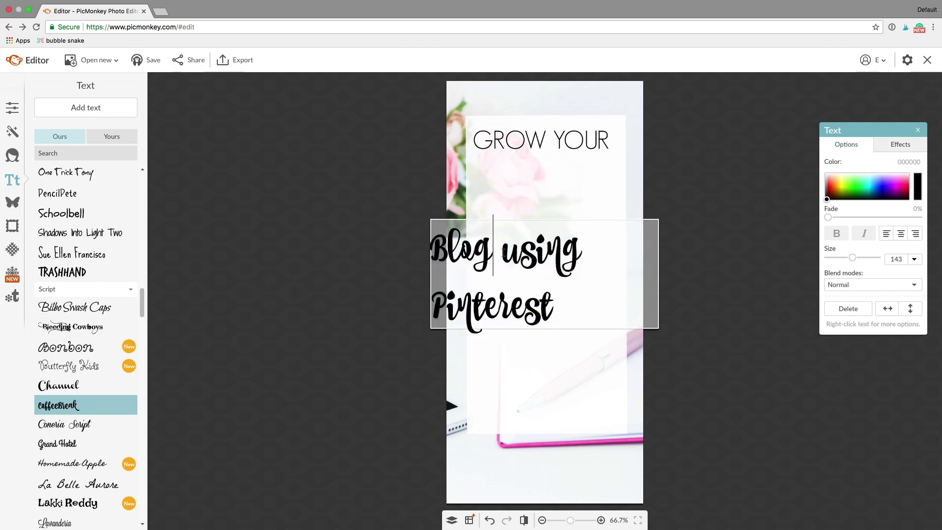
Step: Split the script text into three lines: "Blog", "using" and "Pinterest"
click(504, 252)
key(Return)
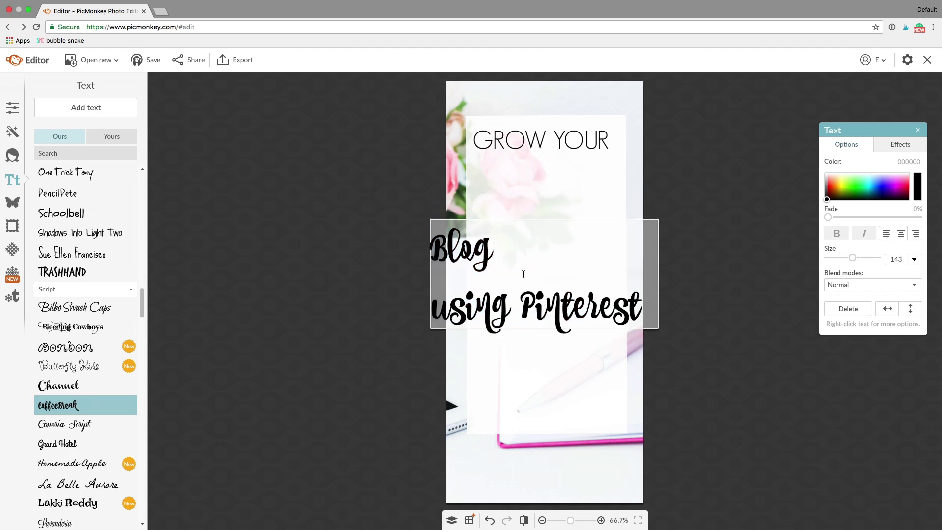
click(519, 308)
key(Return)
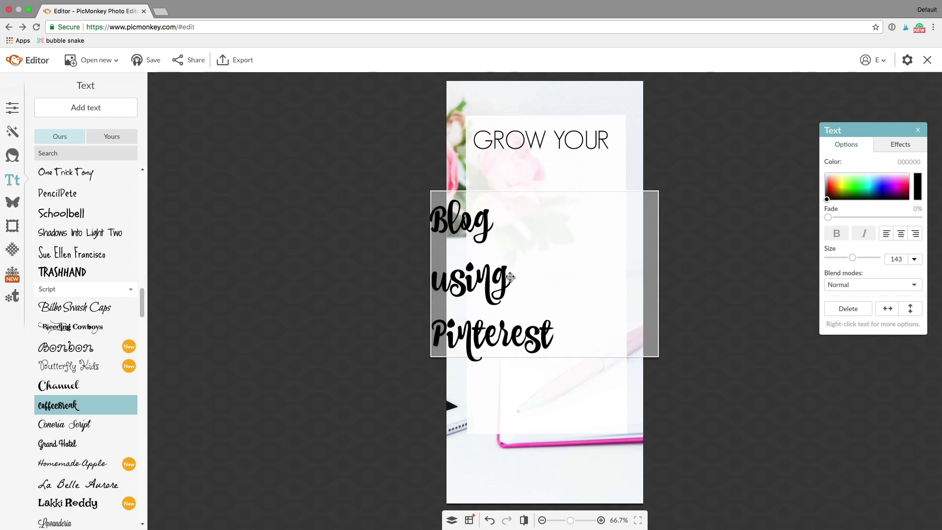
Step: Remove "using Pinterest" and the line breaks from the script text so that only "Blog" is left
key(BackSpace)
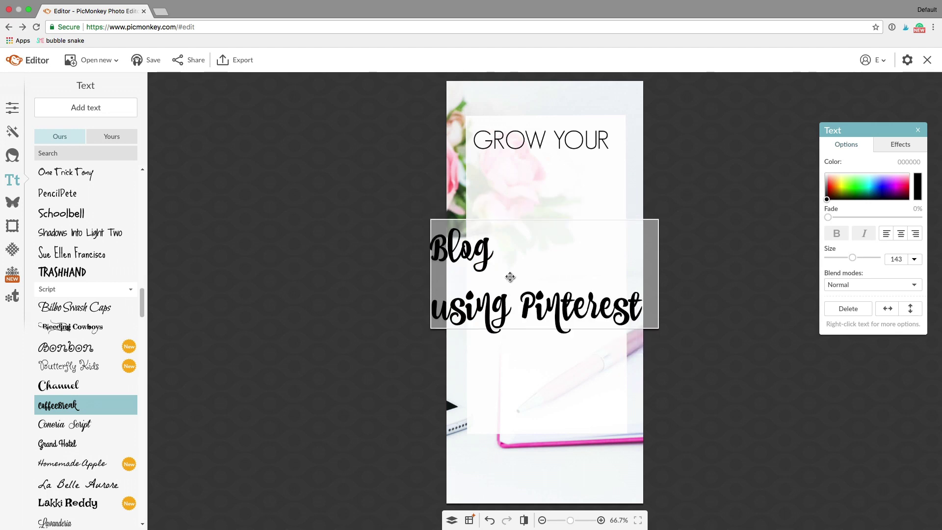
drag(641, 294, 410, 295)
key(BackSpace)
key(BackSpace)
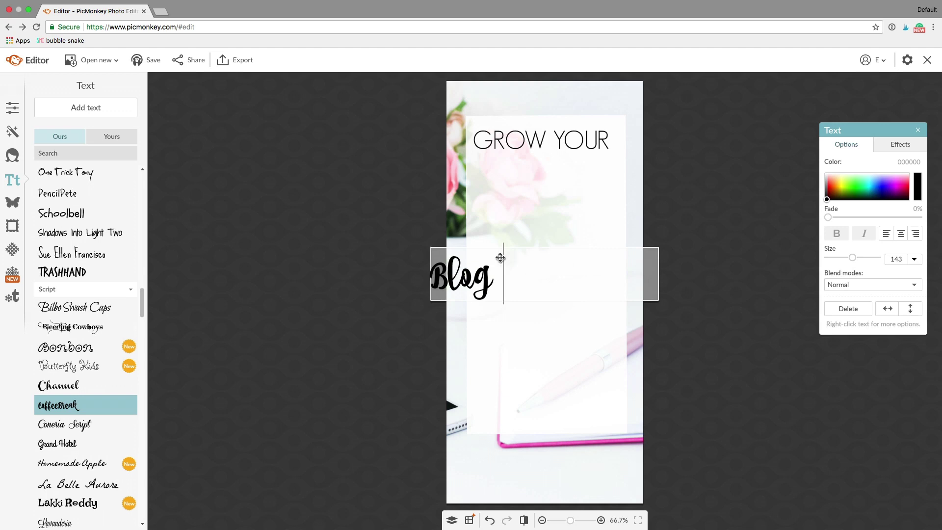
Step: Center-align the word "Blog" and set its size to 360
drag(501, 263, 404, 266)
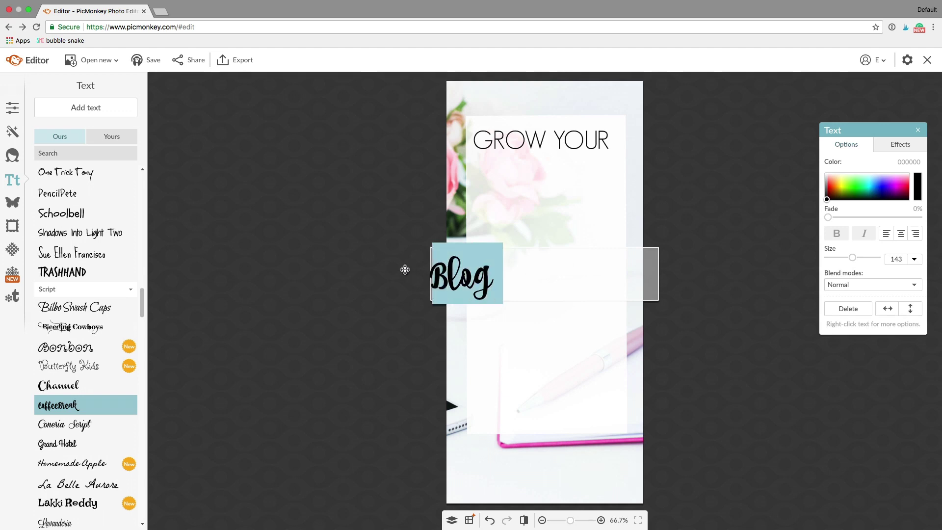
click(901, 234)
drag(853, 258, 870, 258)
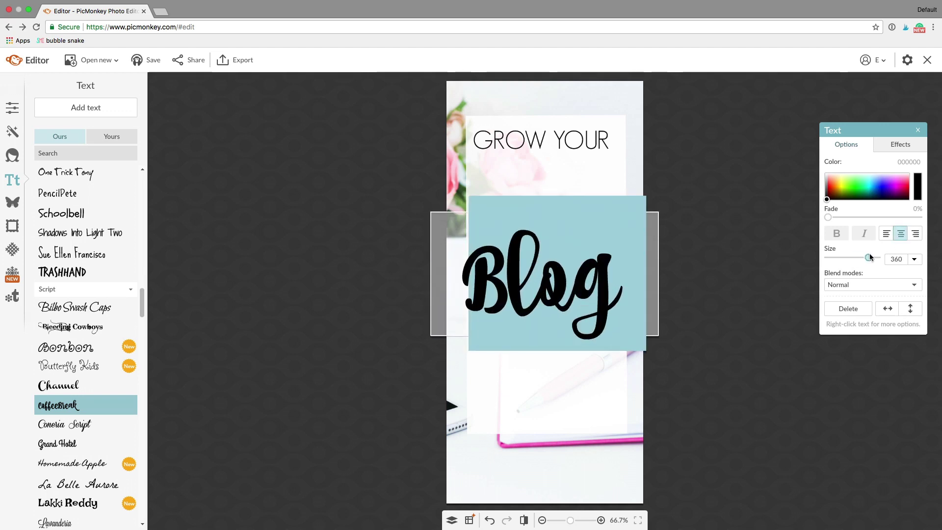
Step: Move "Blog" directly below "GROW YOUR" and shrink it slightly to fit within the white rectangle's width
click(364, 292)
drag(572, 281, 575, 207)
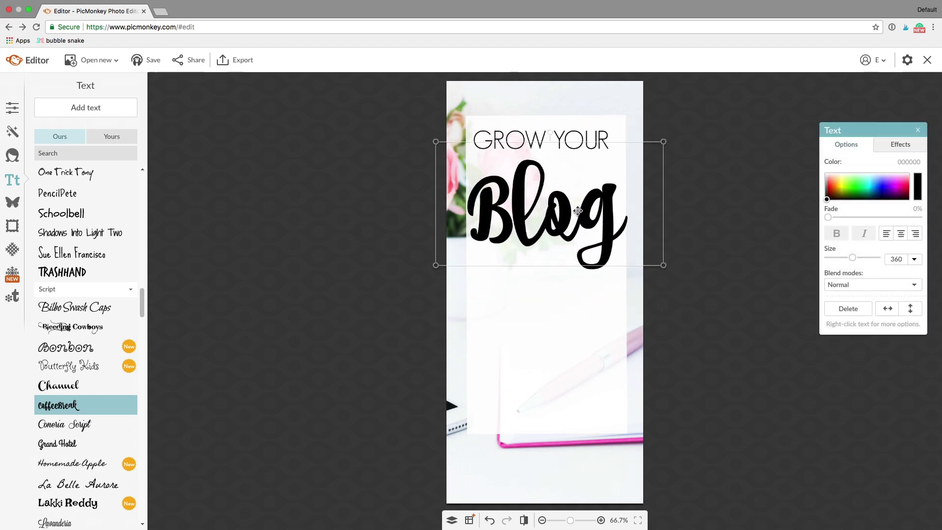
click(307, 243)
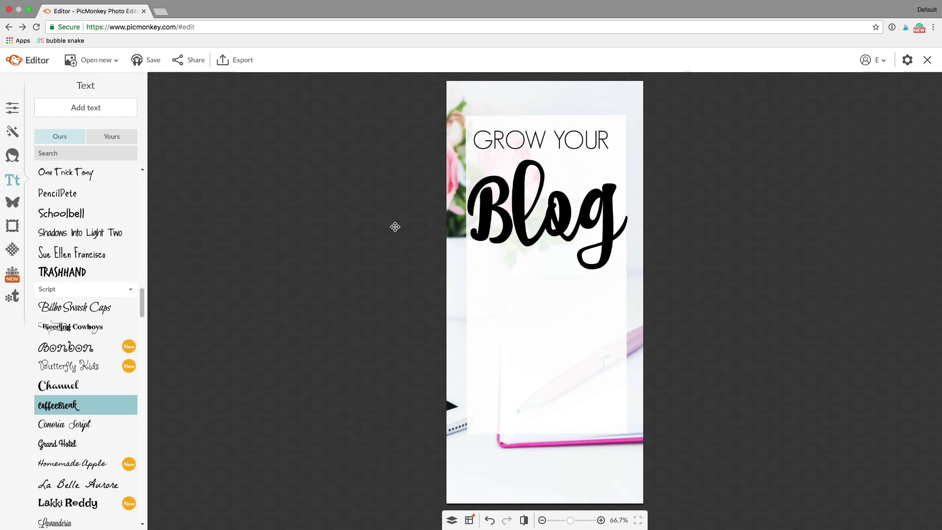
click(571, 221)
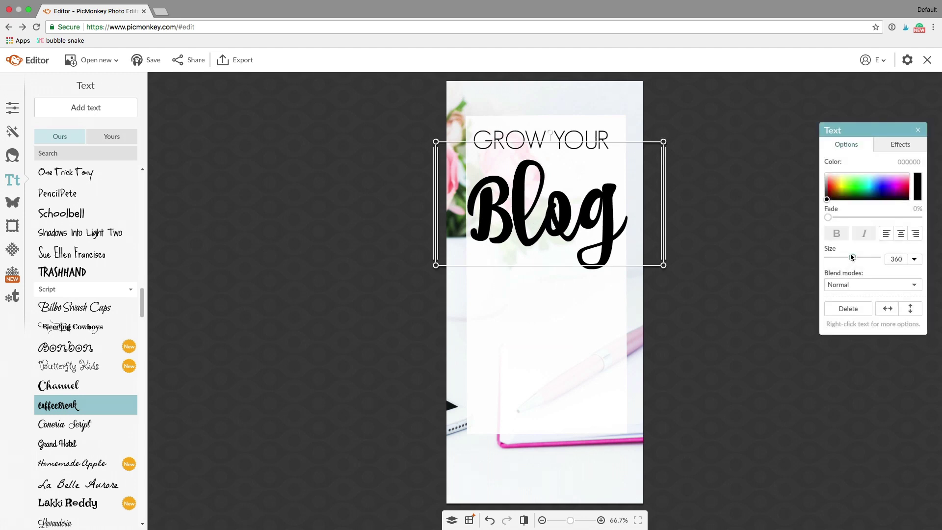
drag(853, 257, 850, 257)
click(341, 254)
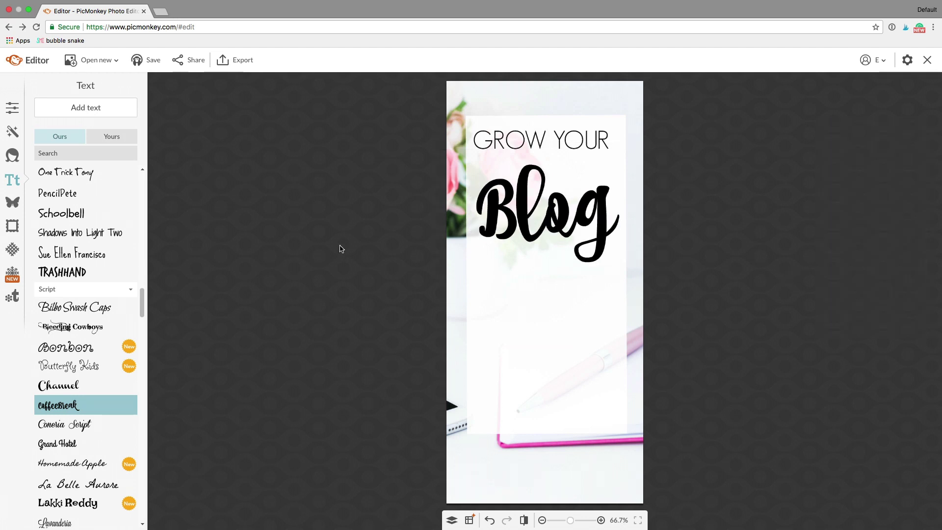
Step: Set the "GROW YOUR" text to size 86, center it horizontally on the white rectangle, and deselect it
click(525, 142)
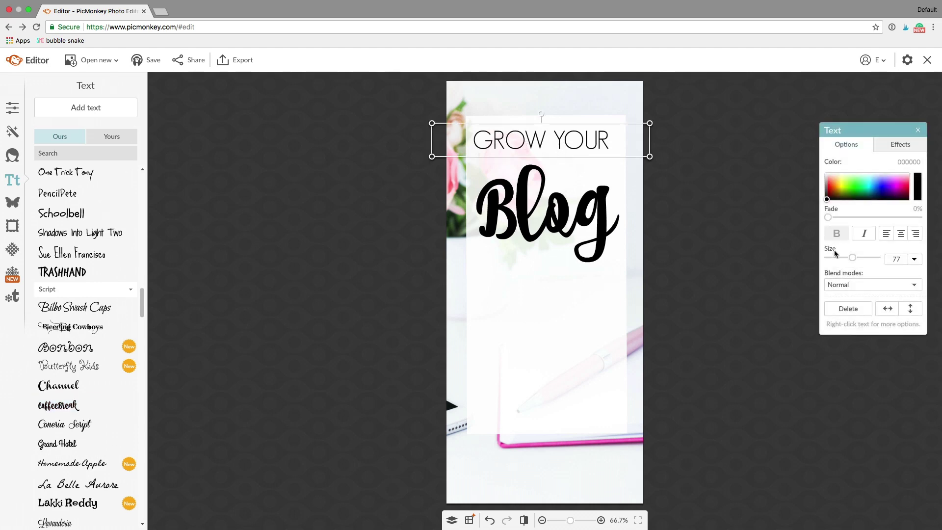
drag(852, 260, 858, 261)
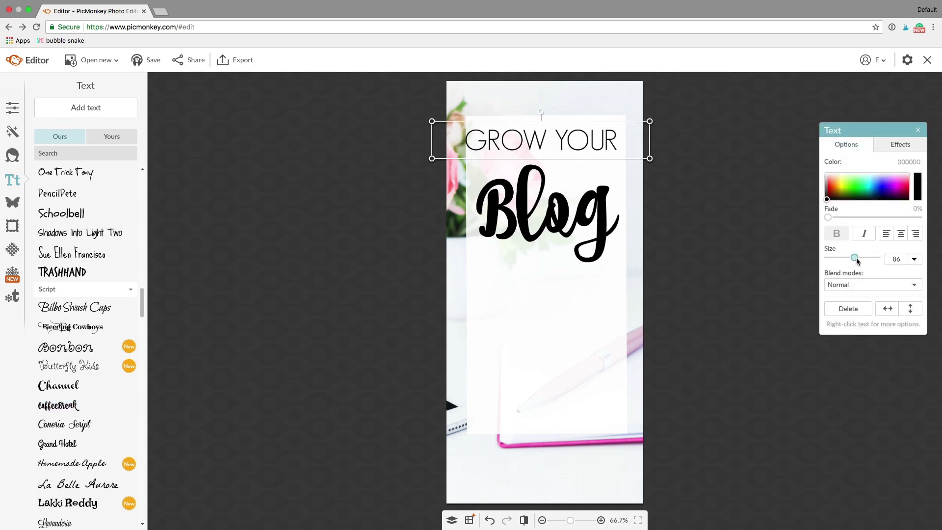
drag(564, 147, 569, 147)
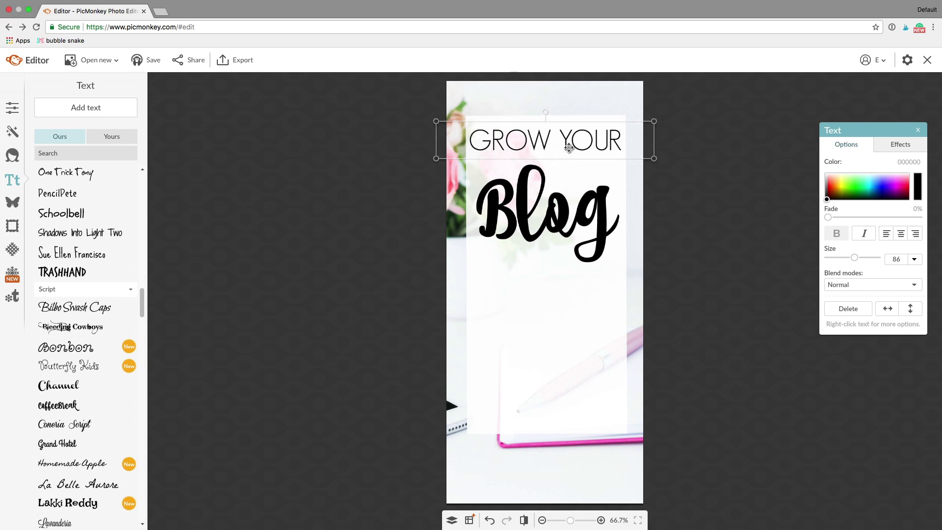
click(408, 252)
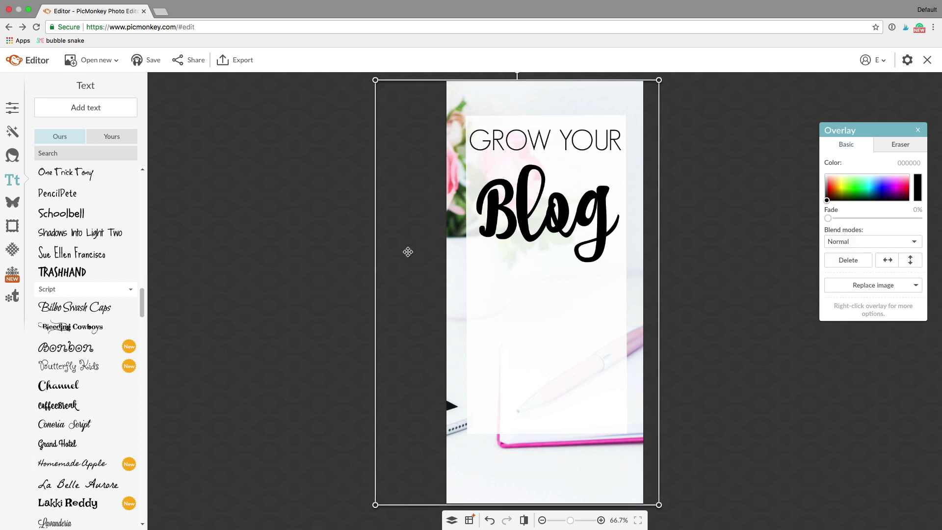
click(328, 263)
Step: Add a third text box in the Geo Sans Light font and enter "using" in it
scroll(100, 231, up, 5)
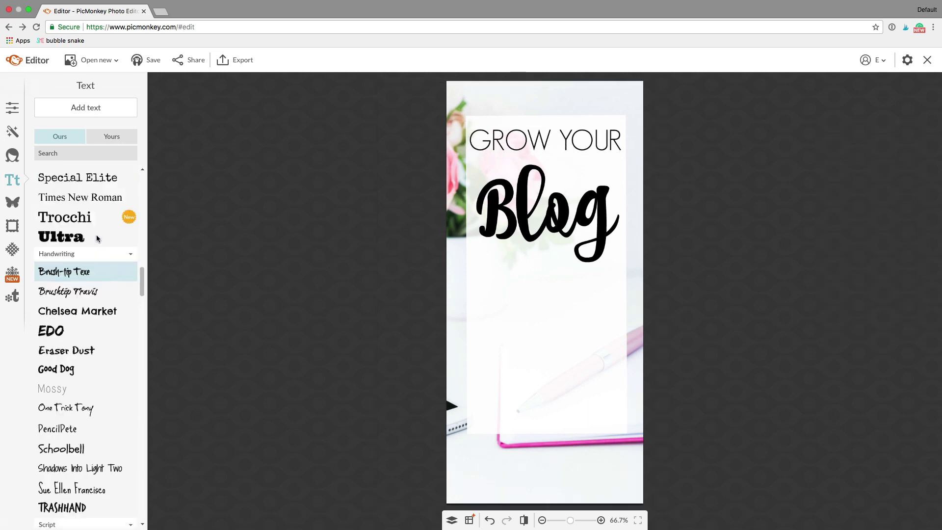
scroll(97, 239, up, 15)
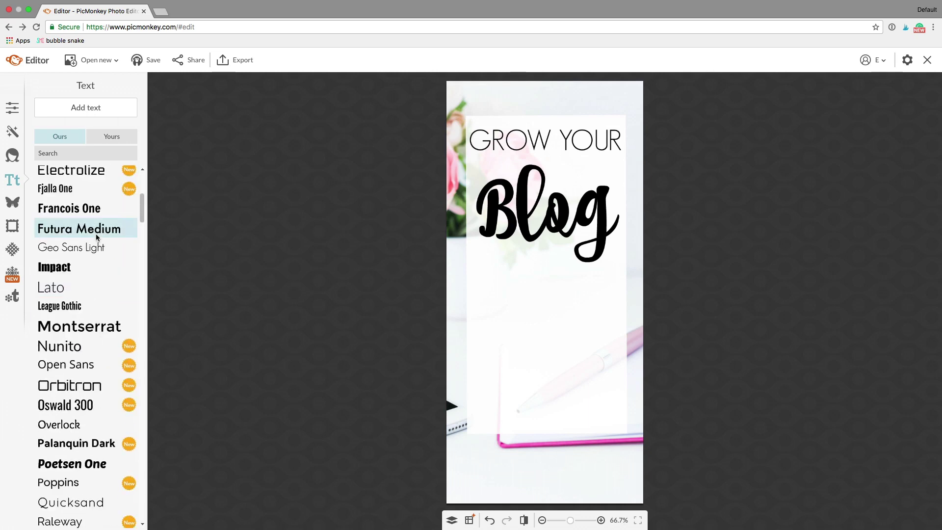
scroll(96, 237, up, 3)
click(90, 373)
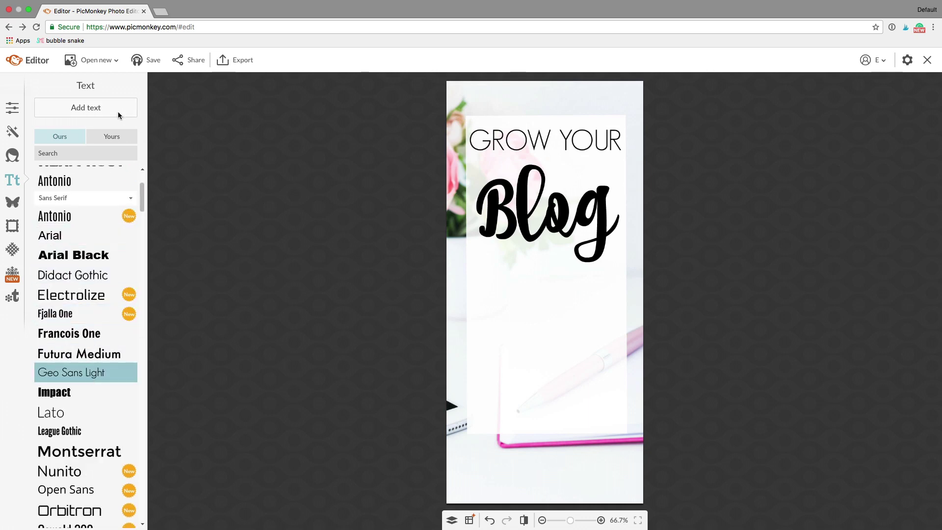
click(96, 115)
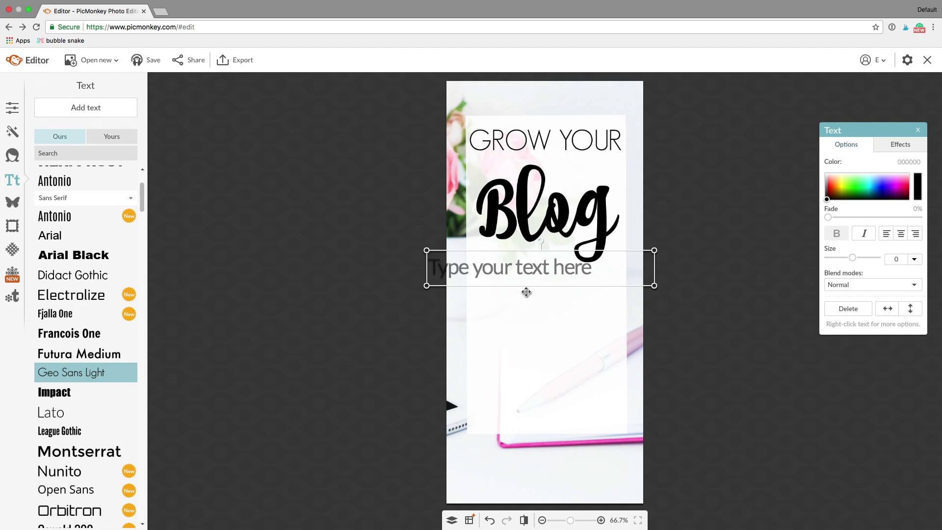
double_click(541, 269)
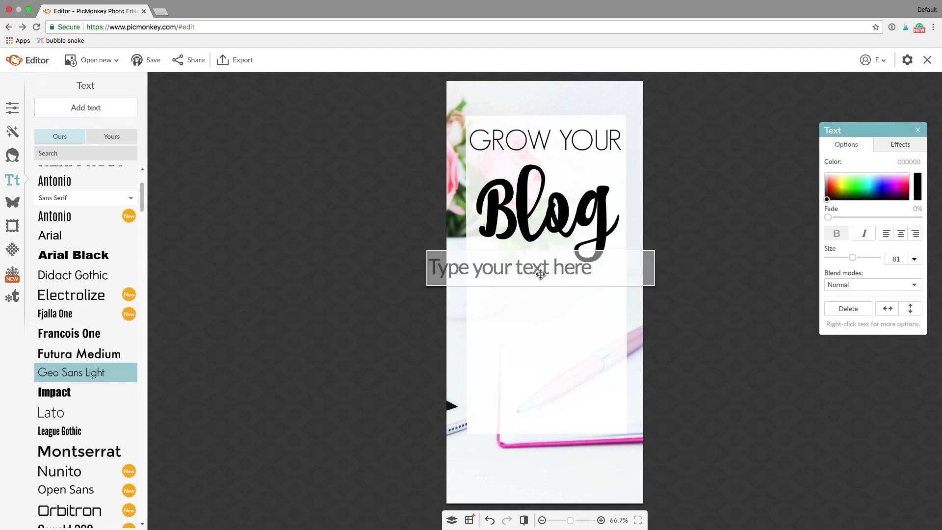
text(using)
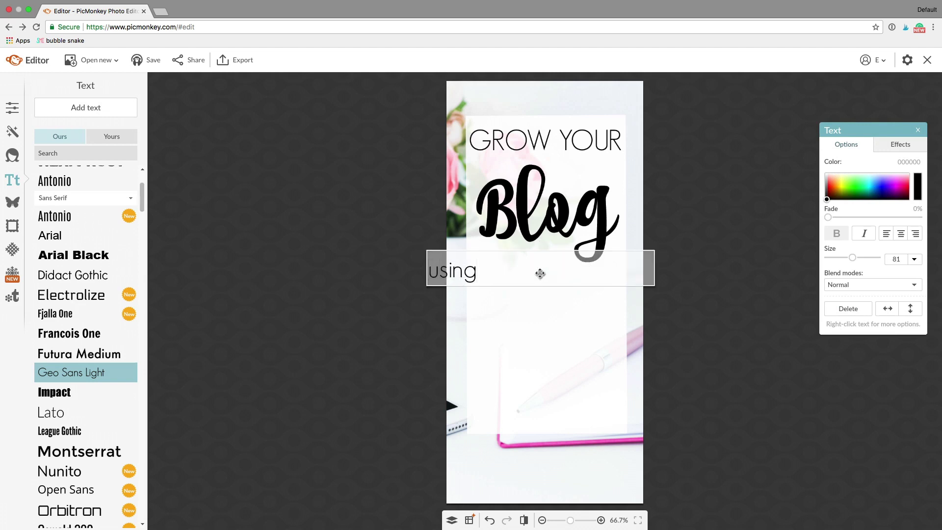
Step: Move the word "using" below "Blog" and set its size to 102
drag(466, 278, 537, 283)
click(326, 297)
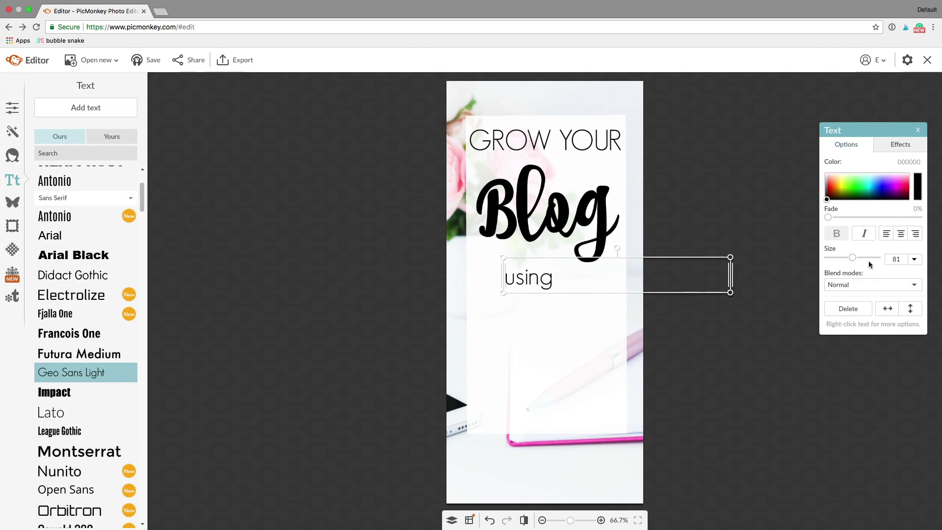
drag(853, 257, 862, 257)
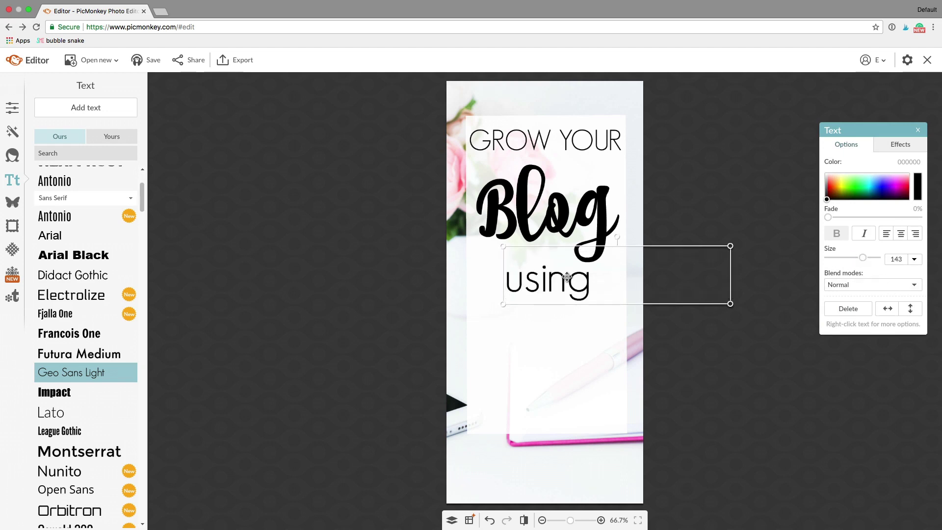
drag(567, 277, 549, 278)
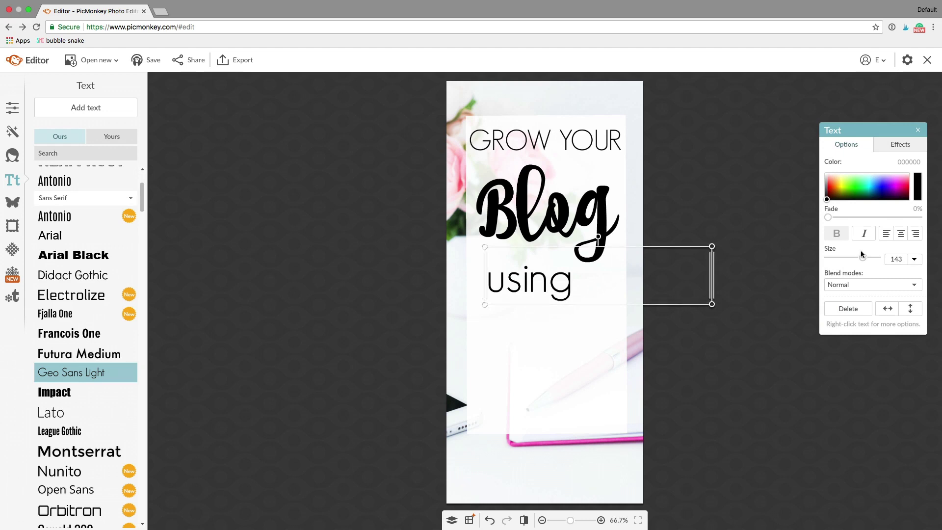
drag(861, 254, 854, 254)
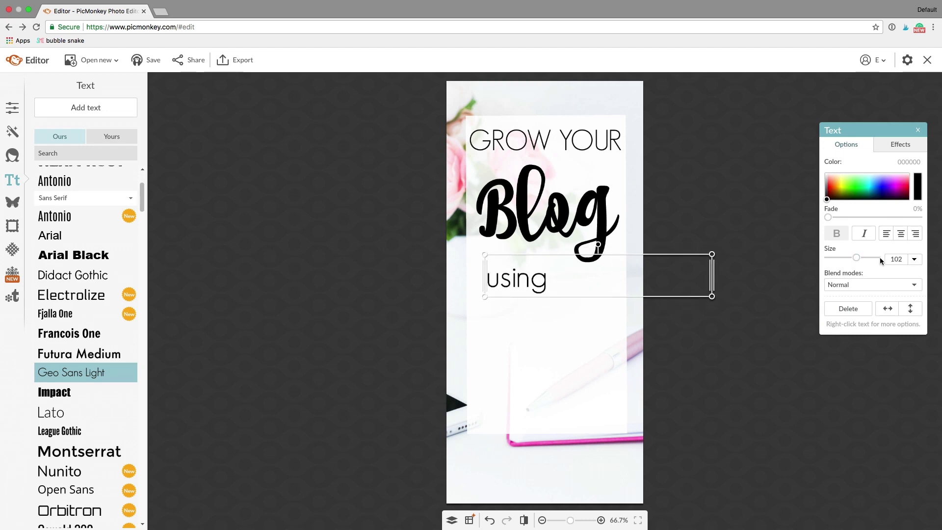
Step: Center-align "using", position it in the middle of the white rectangle just under "Blog", and deselect it
click(896, 234)
drag(603, 279, 540, 276)
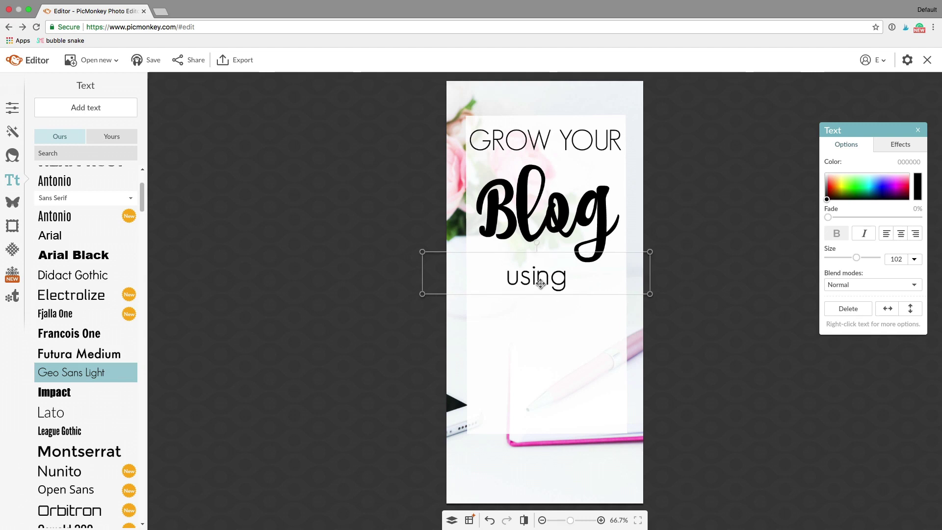
click(398, 309)
Step: Choose the CoffeeBreak script font for a new piece of text
scroll(93, 296, down, 3)
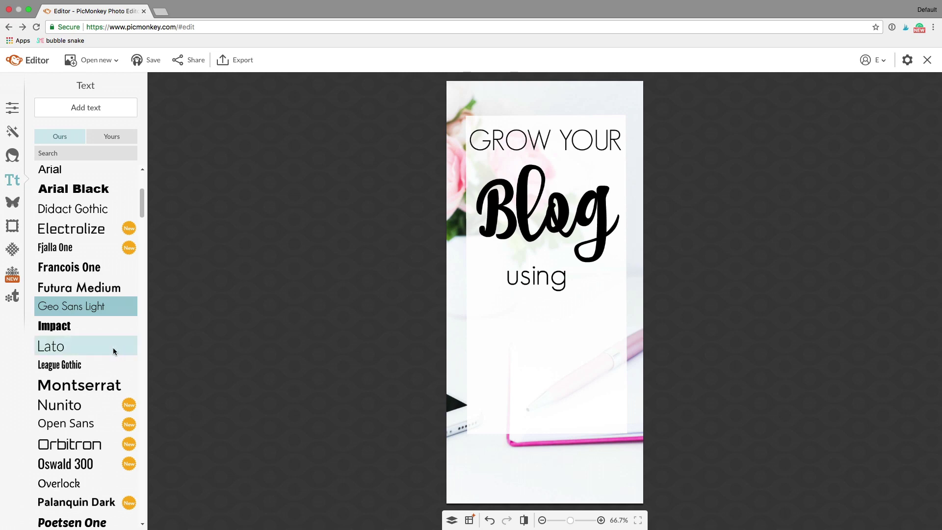
scroll(113, 348, down, 2)
scroll(113, 347, down, 18)
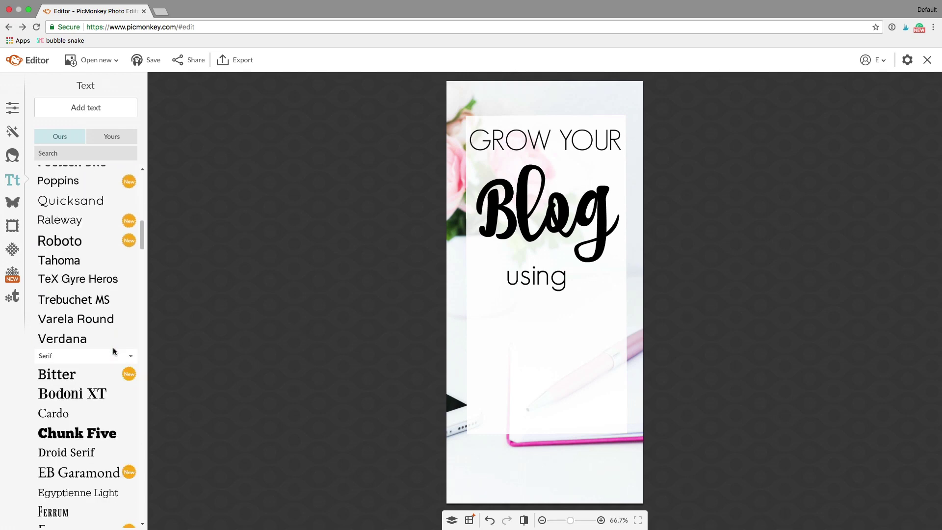
scroll(113, 347, down, 13)
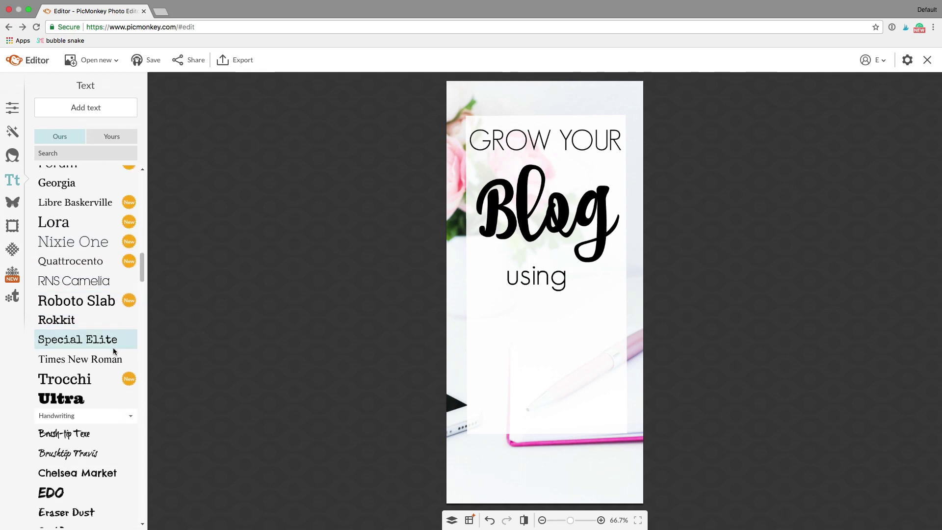
scroll(113, 352, down, 5)
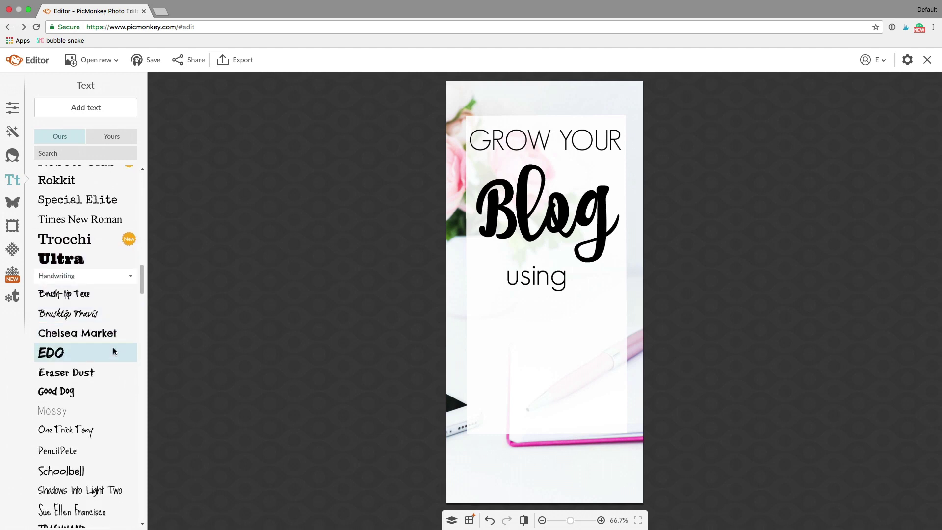
scroll(112, 351, down, 6)
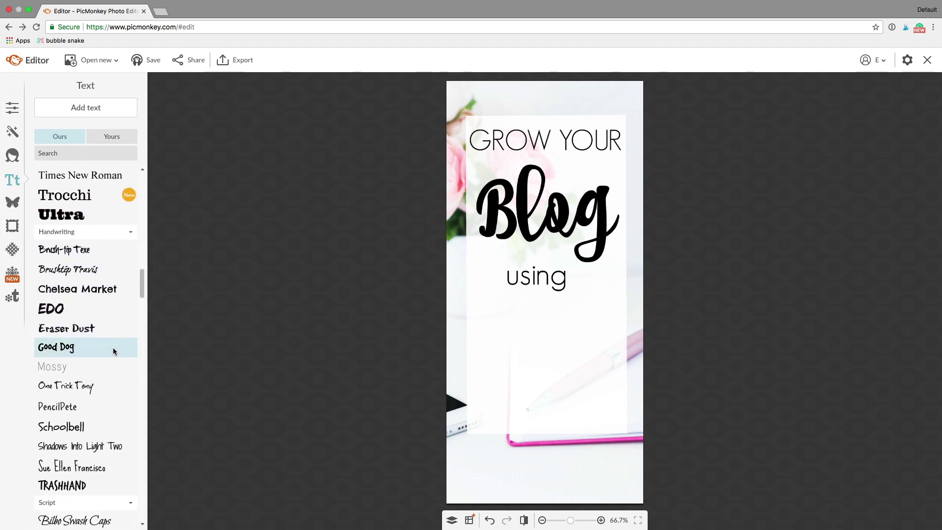
scroll(113, 347, down, 3)
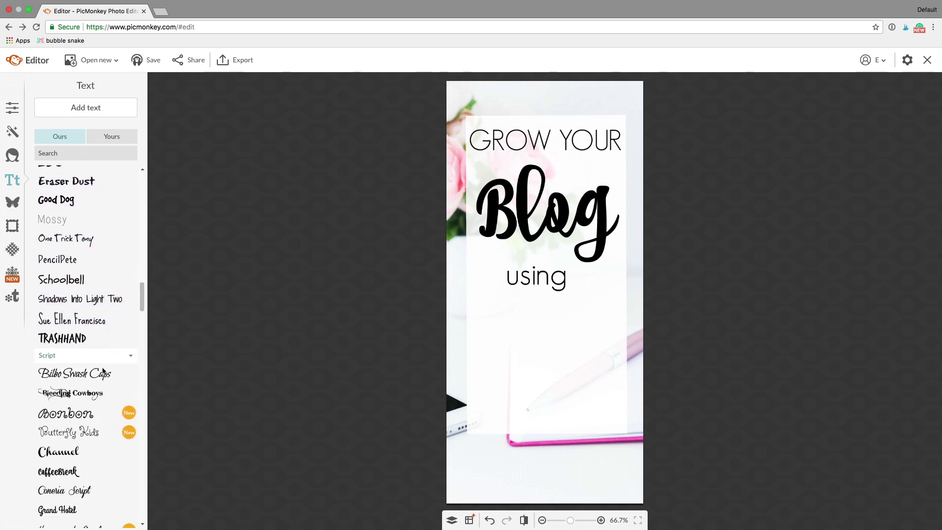
click(98, 471)
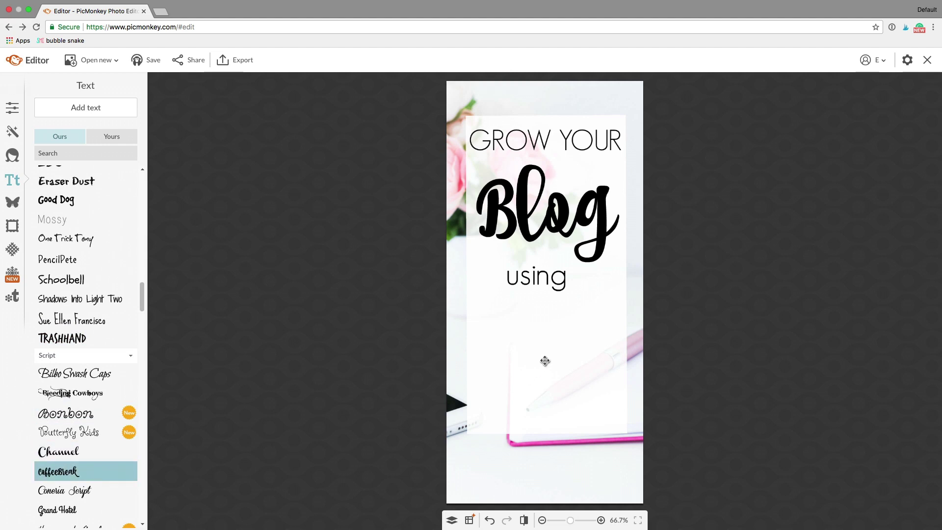
Step: Add a fourth text box, place it below "using", and enter "Pinterest" in it
click(102, 113)
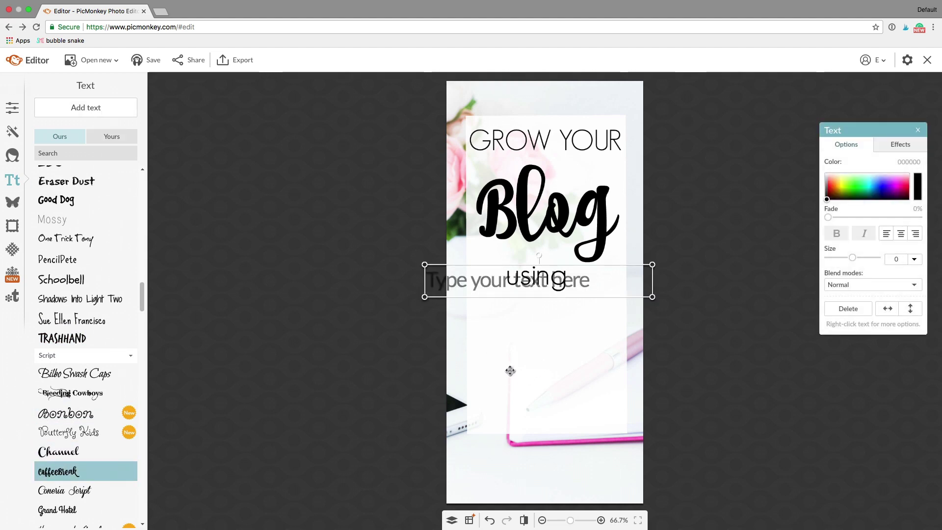
drag(489, 280, 496, 333)
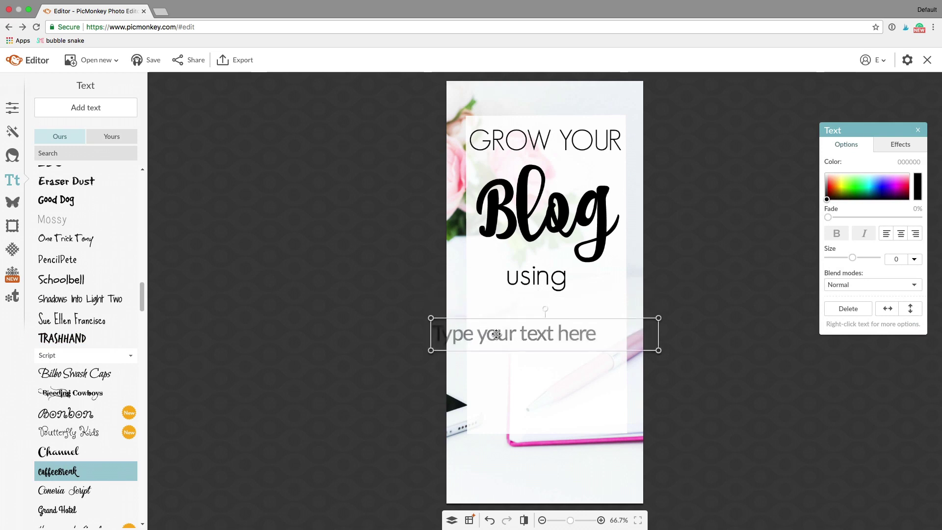
double_click(496, 333)
text(Po)
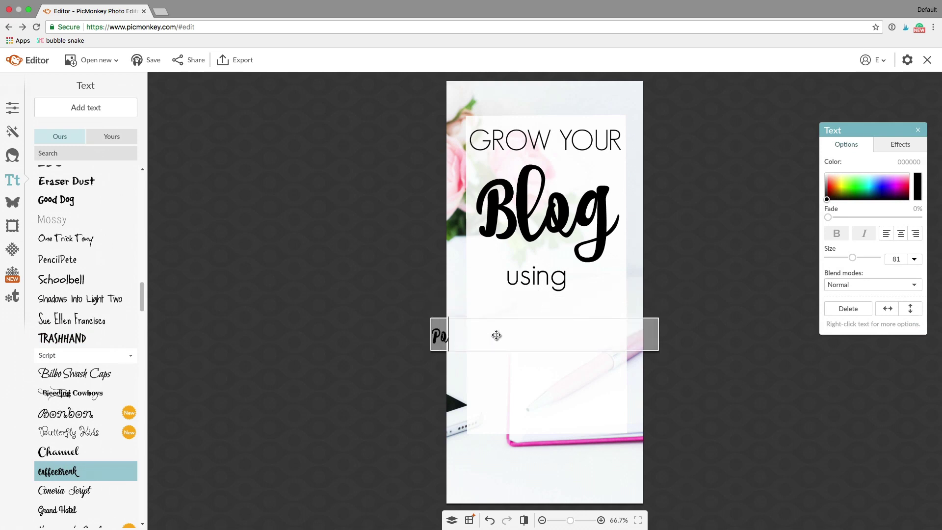
text(nterest)
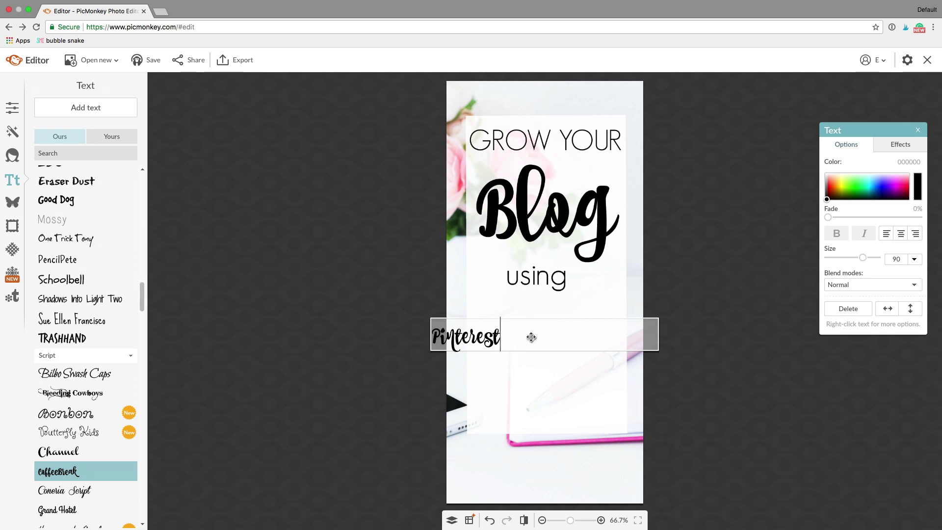
Step: Center-align "Pinterest", set its size to 180, and move it up closer beneath "using"
double_click(503, 334)
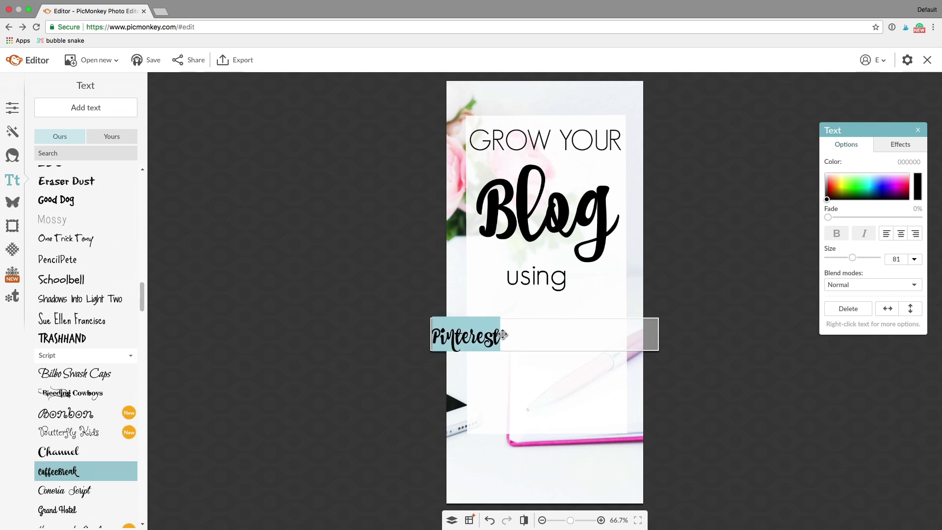
click(901, 235)
drag(852, 257, 869, 256)
click(385, 338)
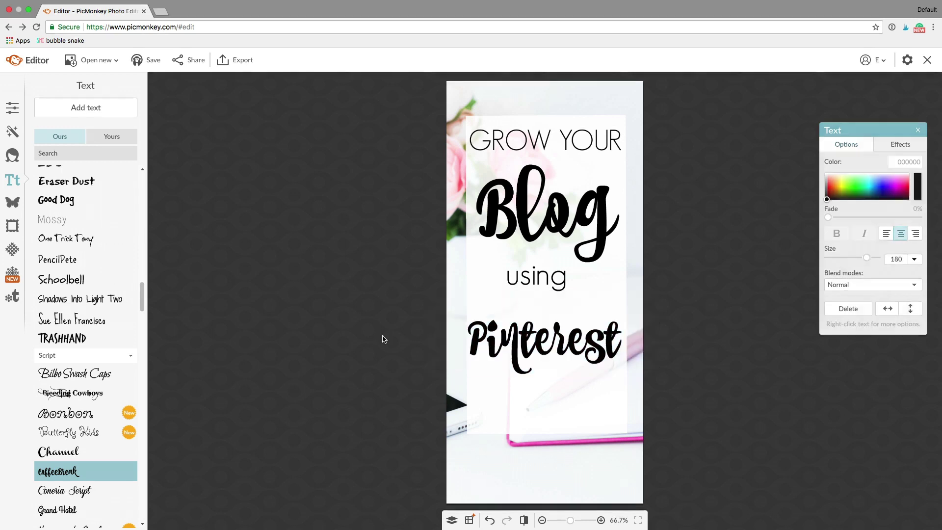
mouse_move(589, 342)
mouse_down()
mouse_move(592, 330)
mouse_move(584, 332)
mouse_up()
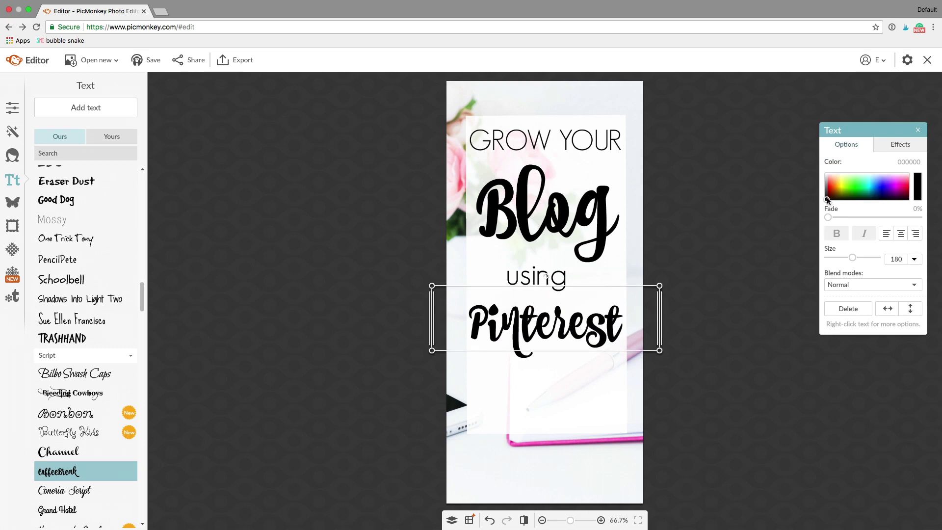
Step: Color the word "Pinterest" red with the value ec0019 and leave everything deselected
mouse_move(827, 201)
mouse_down()
mouse_move(830, 178)
mouse_move(832, 191)
mouse_up()
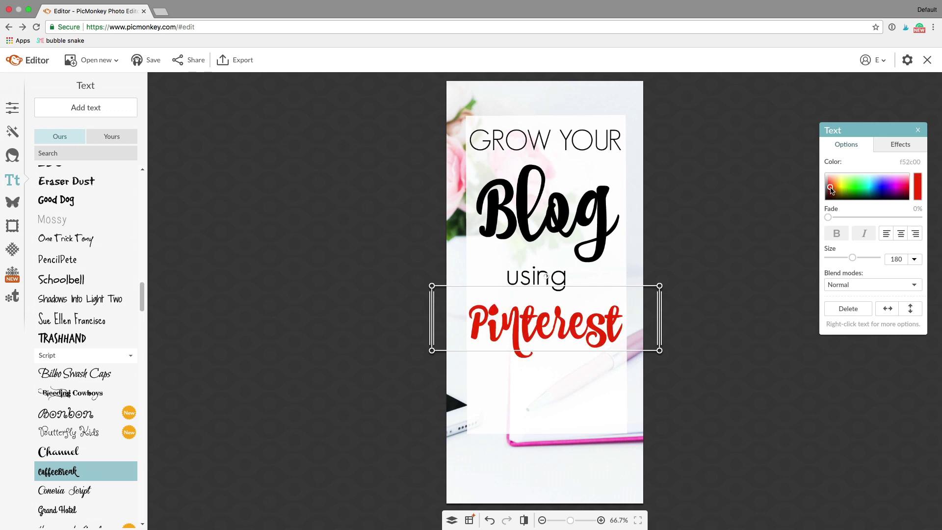
drag(831, 191, 908, 190)
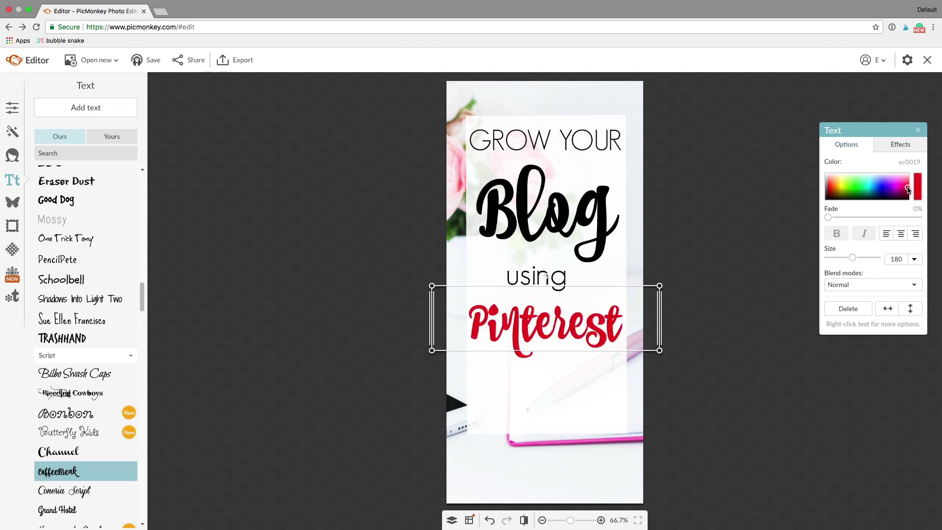
click(411, 246)
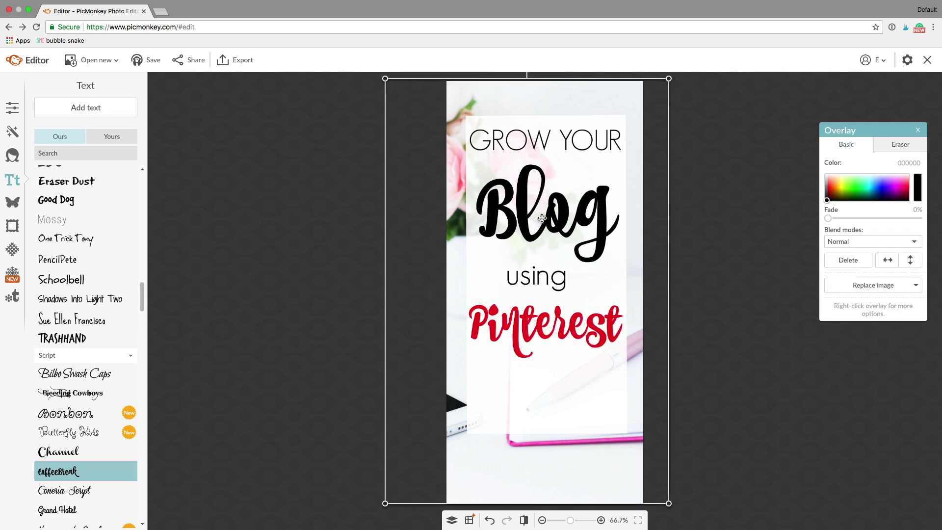
click(333, 254)
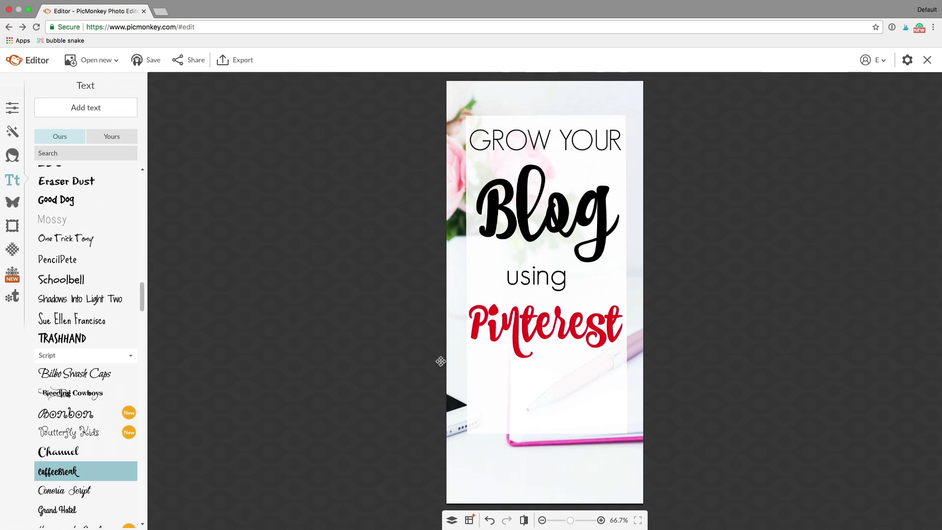
Step: Shorten the white rectangle from its lower edge so it ends a little below "Pinterest", and deselect it
click(543, 418)
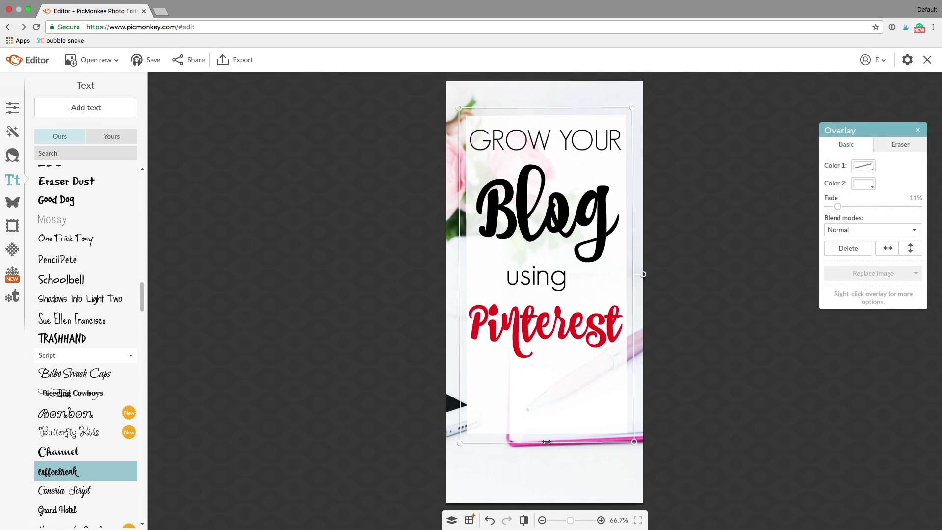
drag(547, 442, 561, 380)
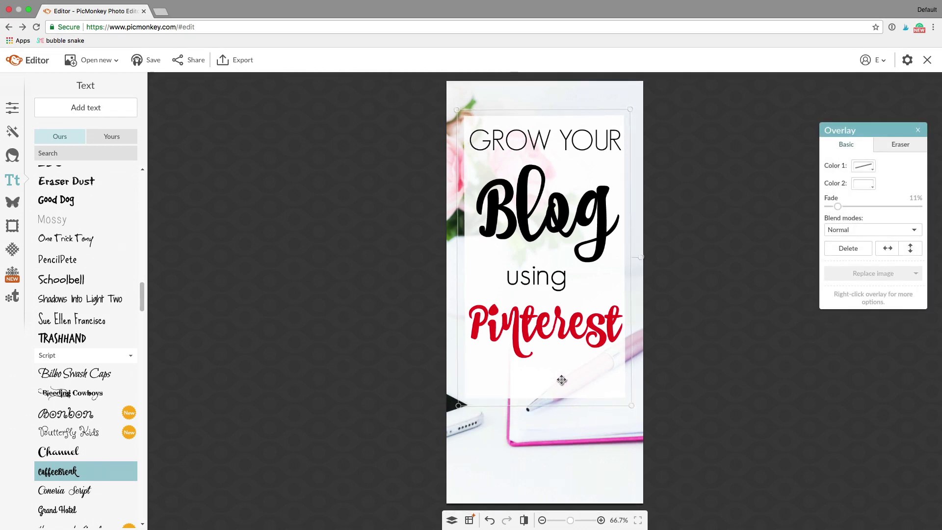
click(369, 400)
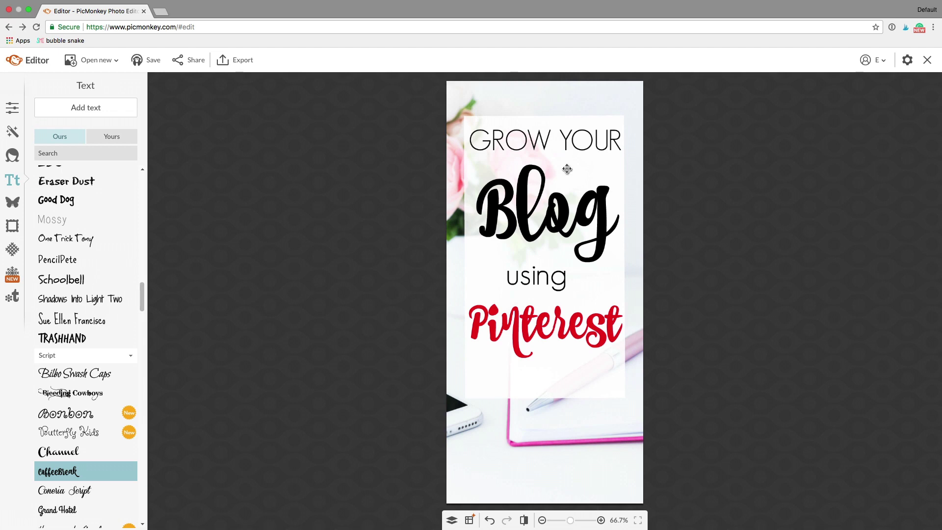
click(557, 198)
click(556, 368)
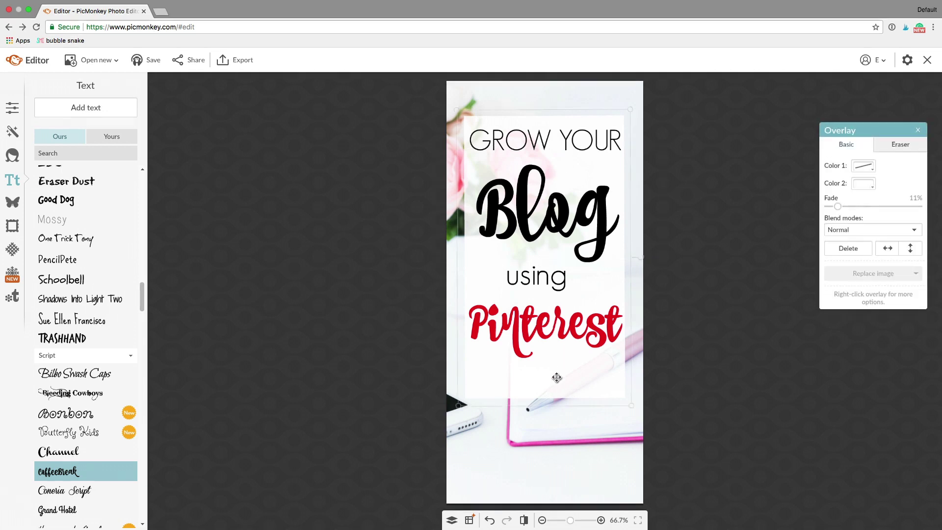
click(518, 497)
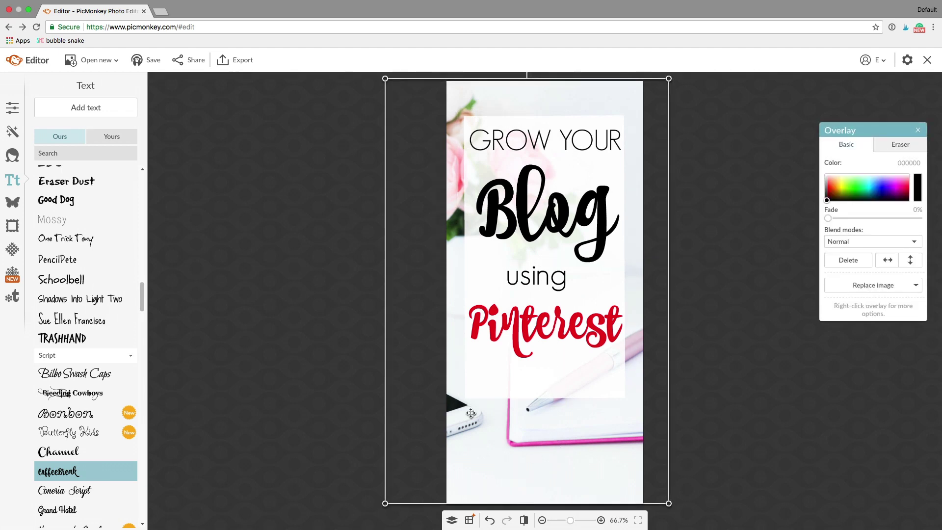
Step: Add a fifth text box in the Futura Medium font and enter "TWINSMOMMY.COM" in it
scroll(71, 373, up, 5)
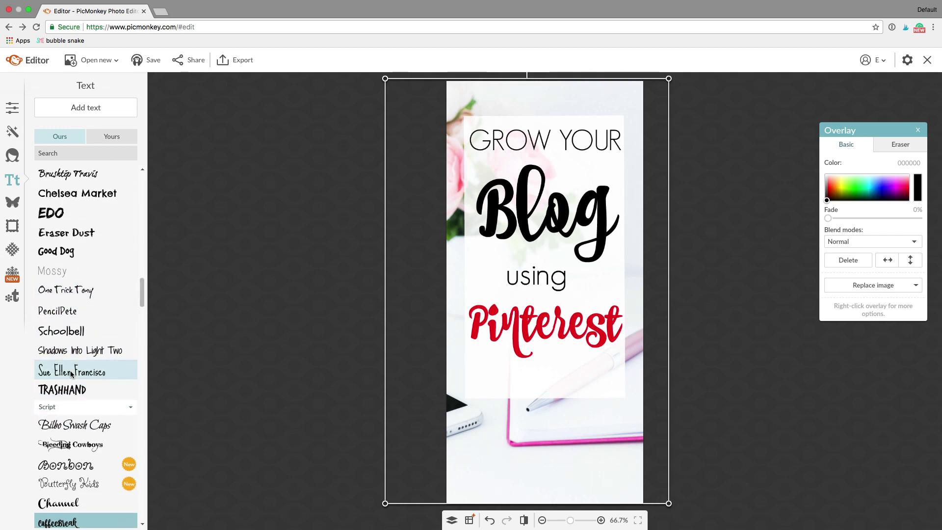
scroll(71, 373, up, 15)
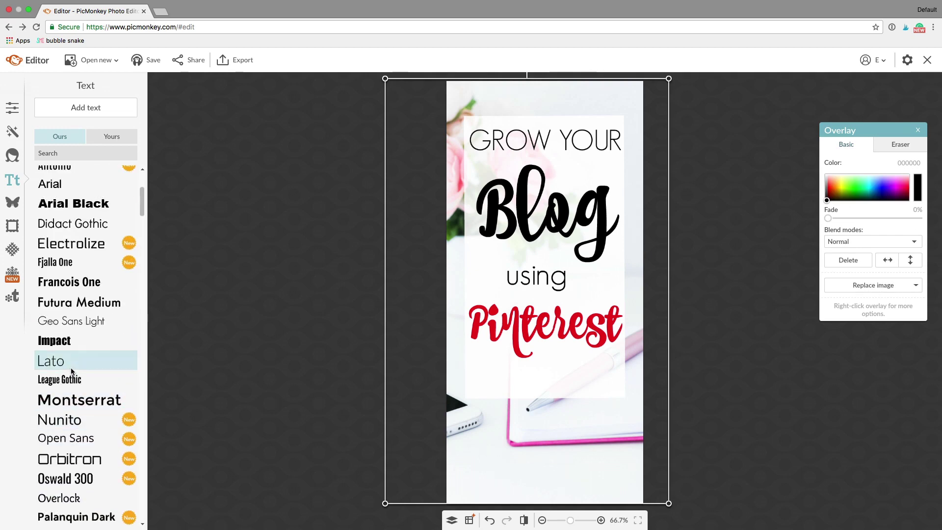
click(71, 371)
scroll(72, 372, up, 1)
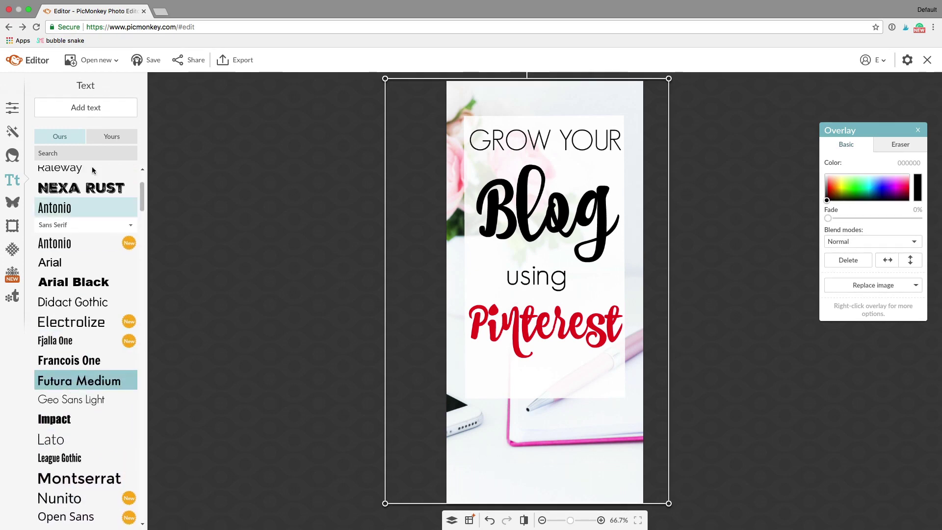
click(83, 114)
double_click(481, 292)
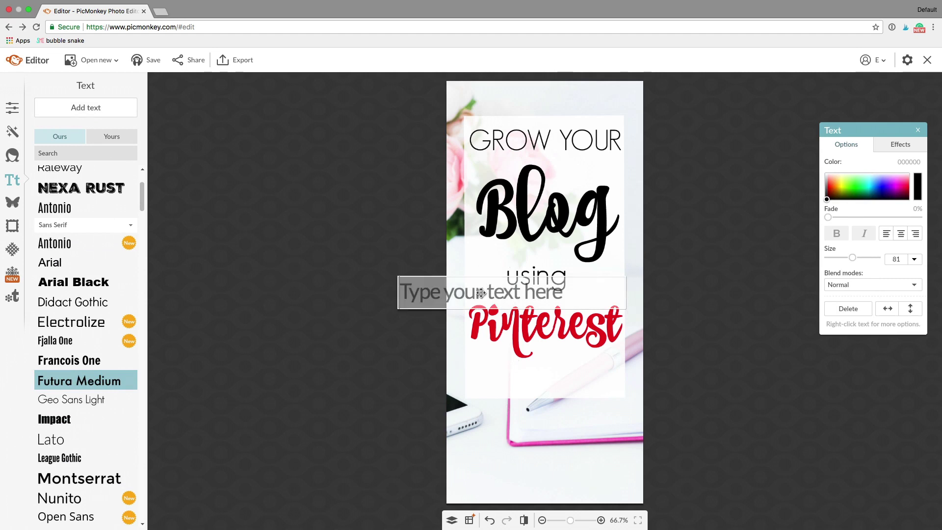
text(TWIN)
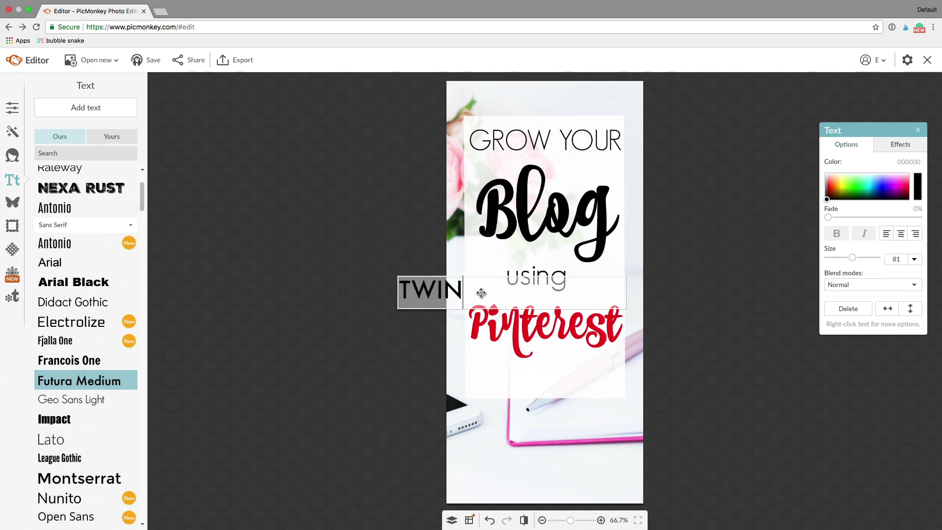
text(SMOMMY.COM)
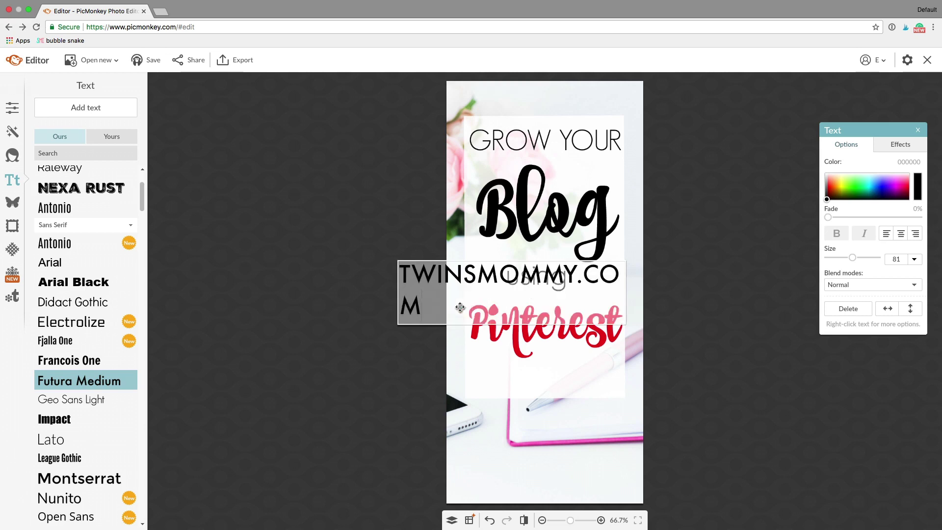
Step: Select all of the "TWINSMOMMY.COM" text, set its size to 20, and center-align it
double_click(414, 309)
click(416, 309)
double_click(421, 308)
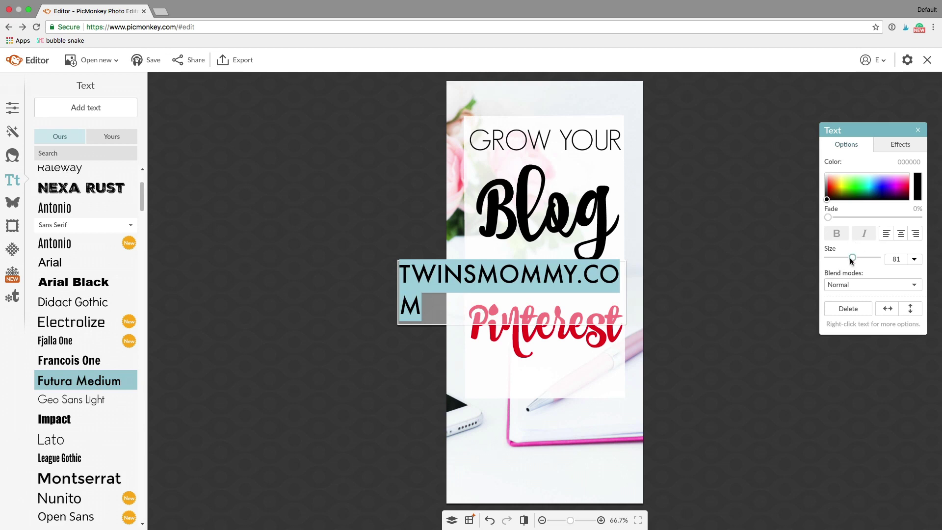
drag(851, 258, 827, 258)
click(901, 233)
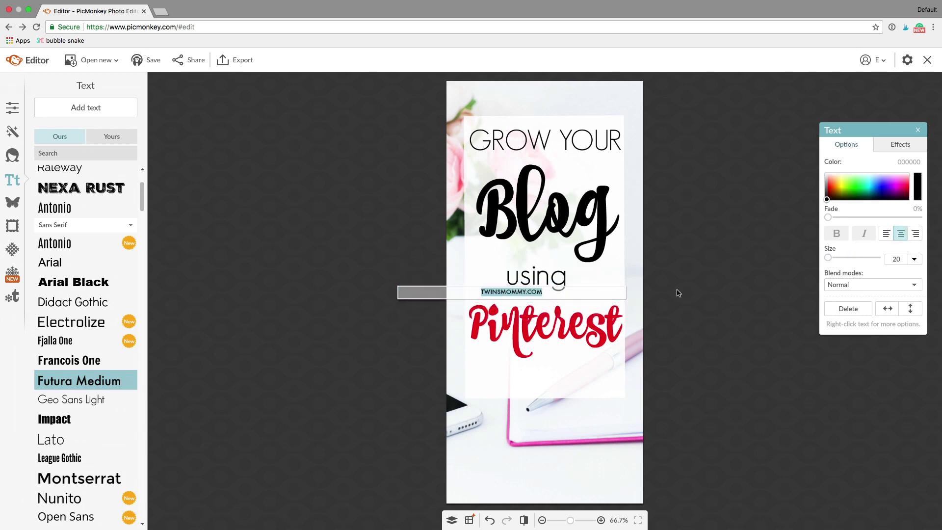
Step: Move "TWINSMOMMY.COM" to the horizontal middle of the pin just above its lower edge, and deselect it
click(326, 357)
drag(540, 291, 561, 492)
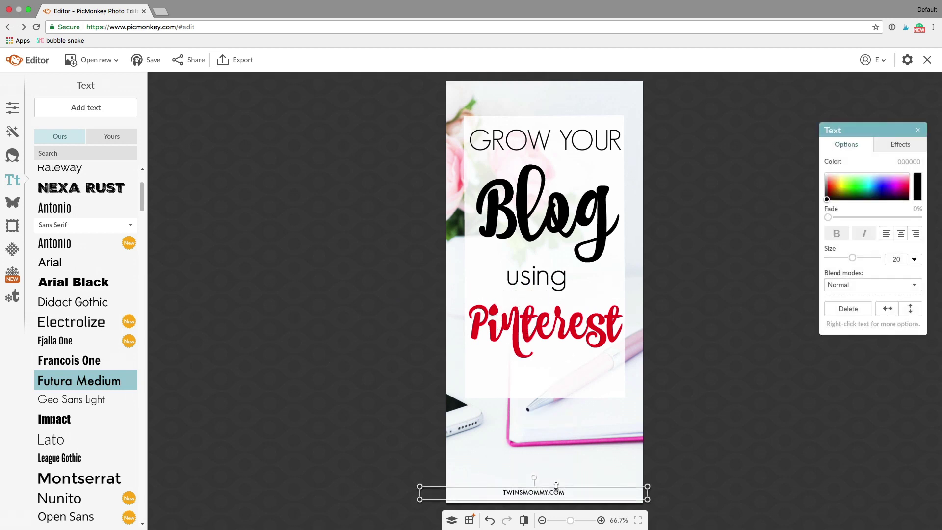
click(375, 436)
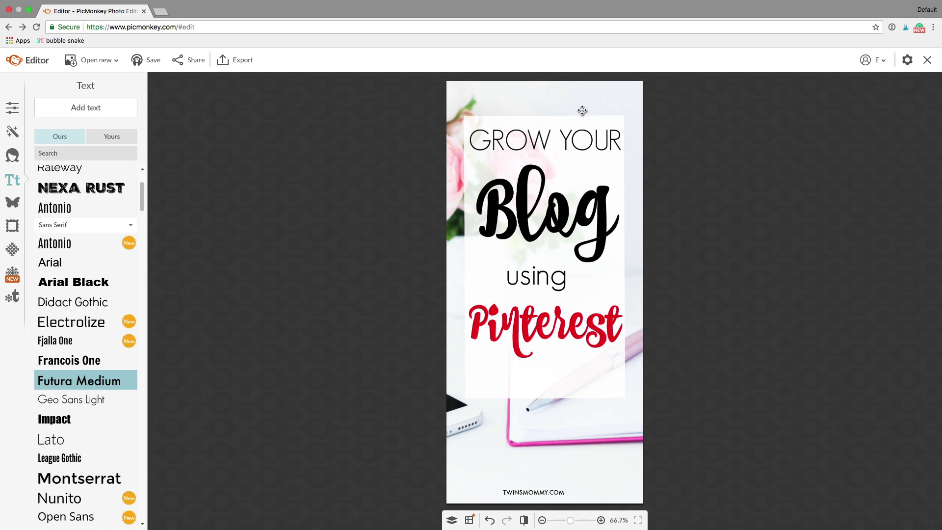
Step: Add a black geometric rectangle, flatten it into a thin bar, and place it on the white rectangle's upper edge
click(12, 202)
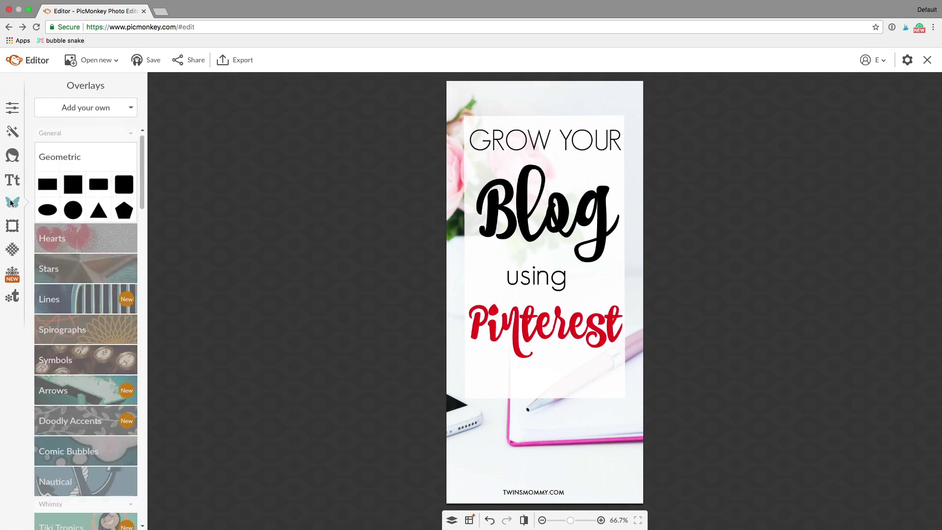
click(48, 185)
drag(539, 321, 543, 260)
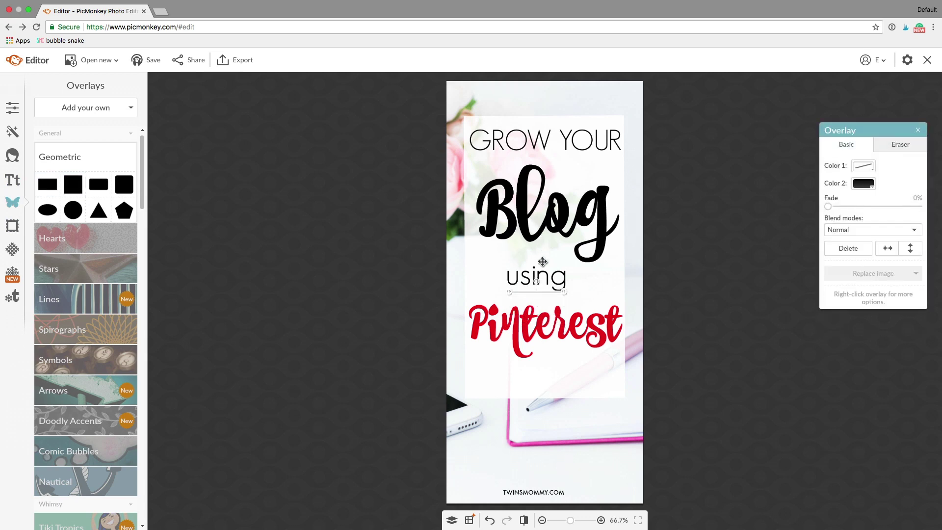
drag(539, 293, 541, 114)
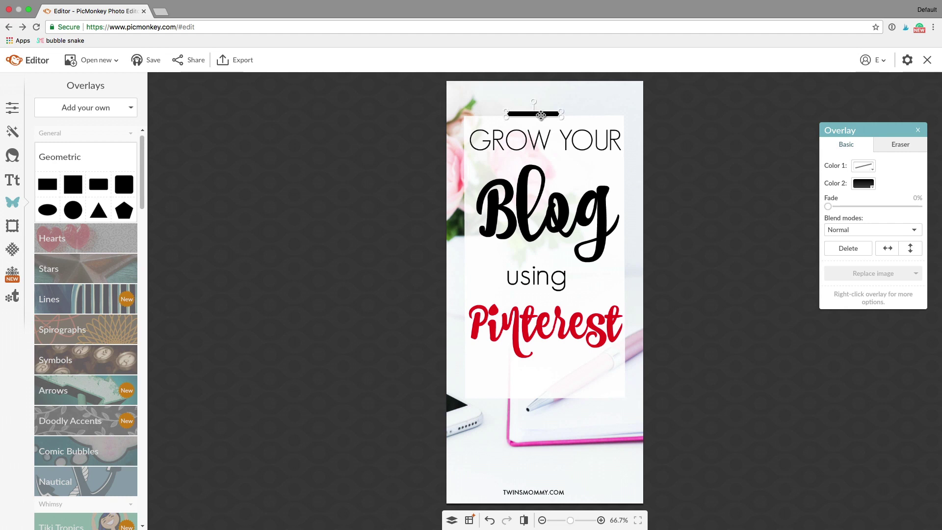
Step: Stretch the black bar on both sides to match the white rectangle's full width, and deselect it
drag(567, 113, 627, 112)
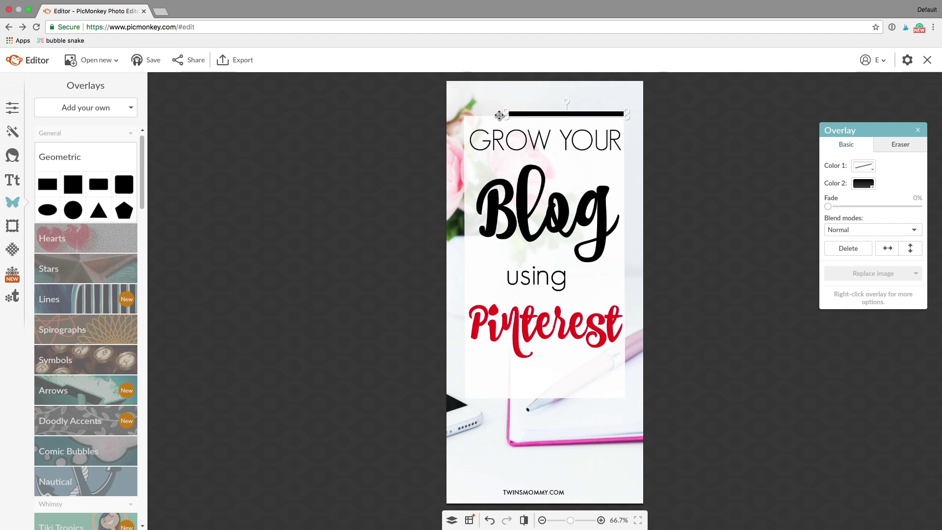
drag(508, 115, 463, 116)
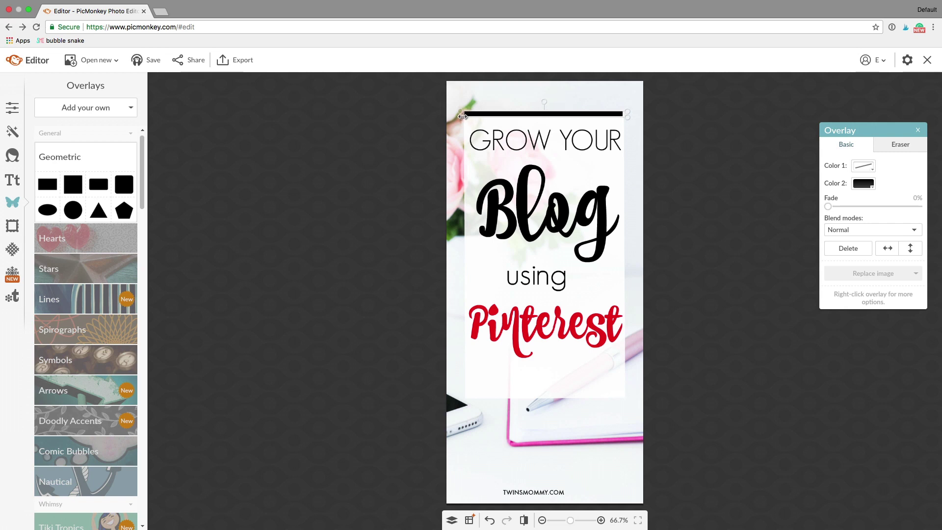
click(426, 130)
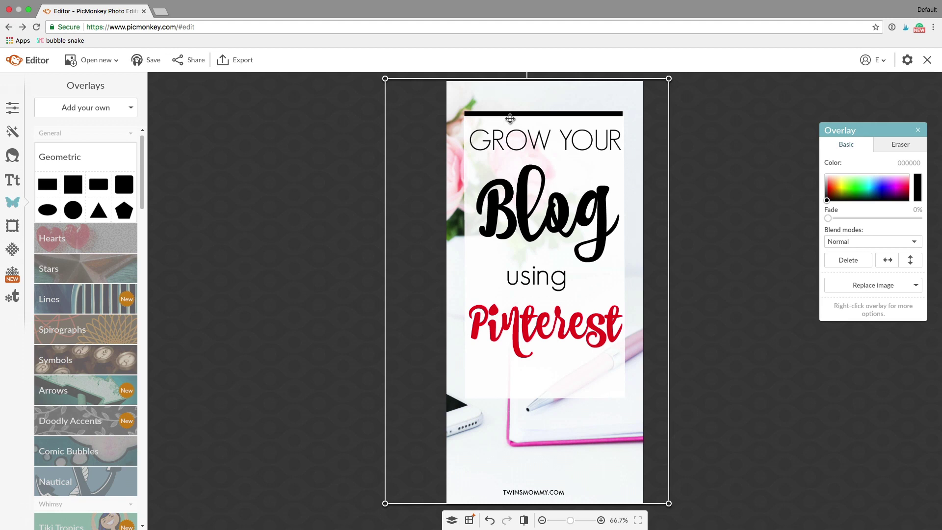
click(316, 150)
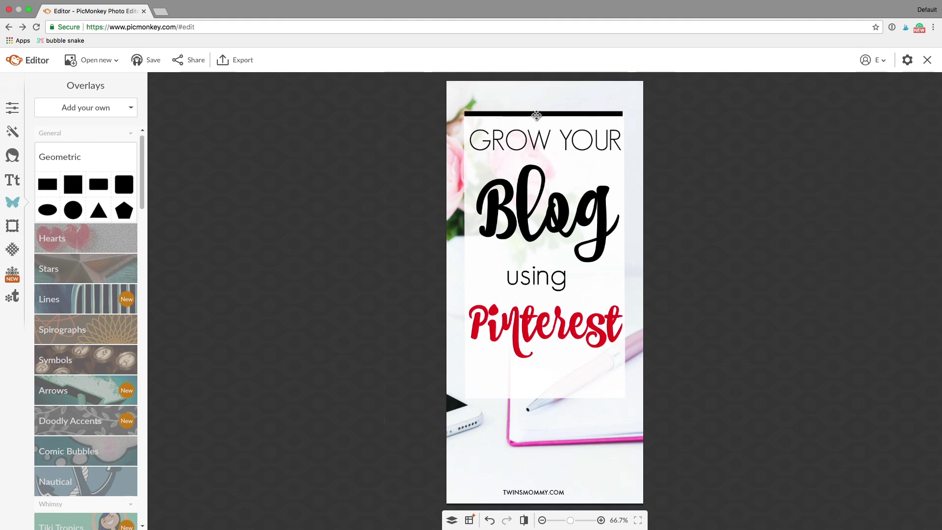
click(537, 115)
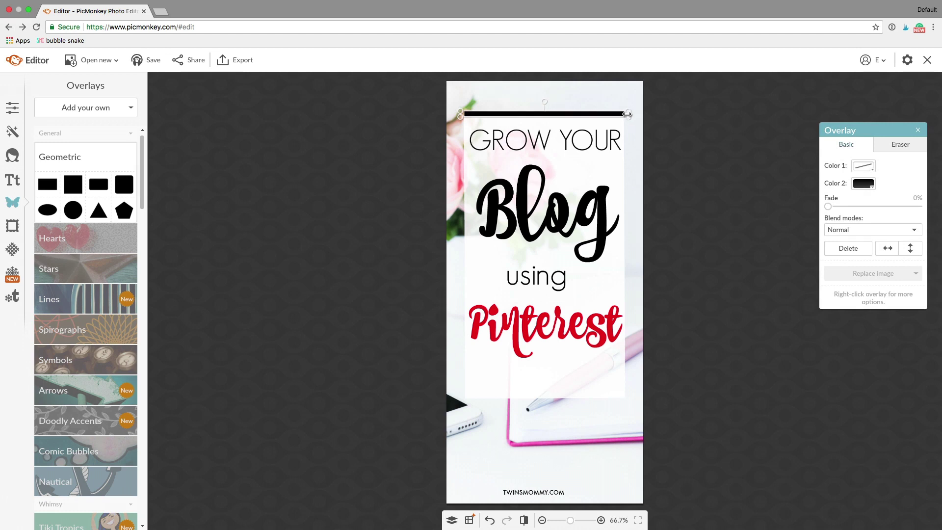
click(397, 129)
click(344, 144)
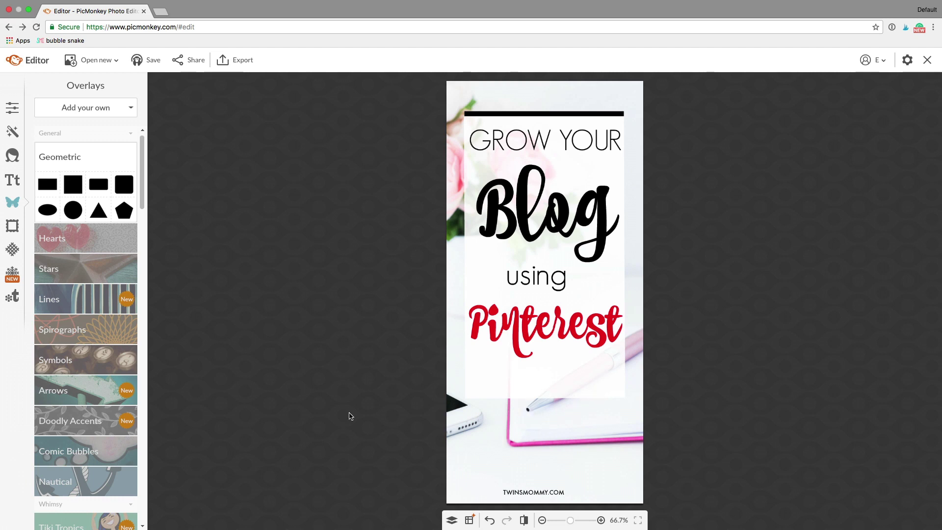
Step: Move the "Blog" text layer beneath the white rectangle's layer
click(451, 521)
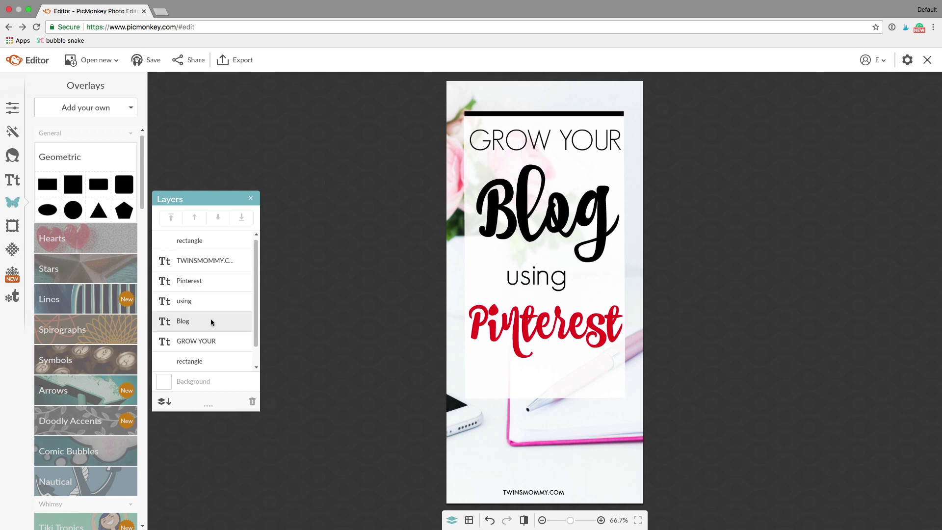
drag(210, 320, 211, 351)
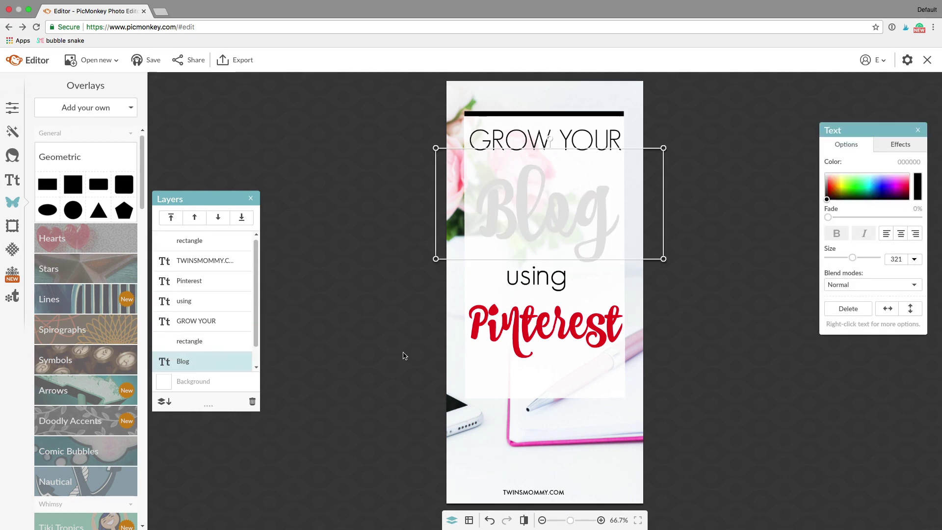
click(455, 343)
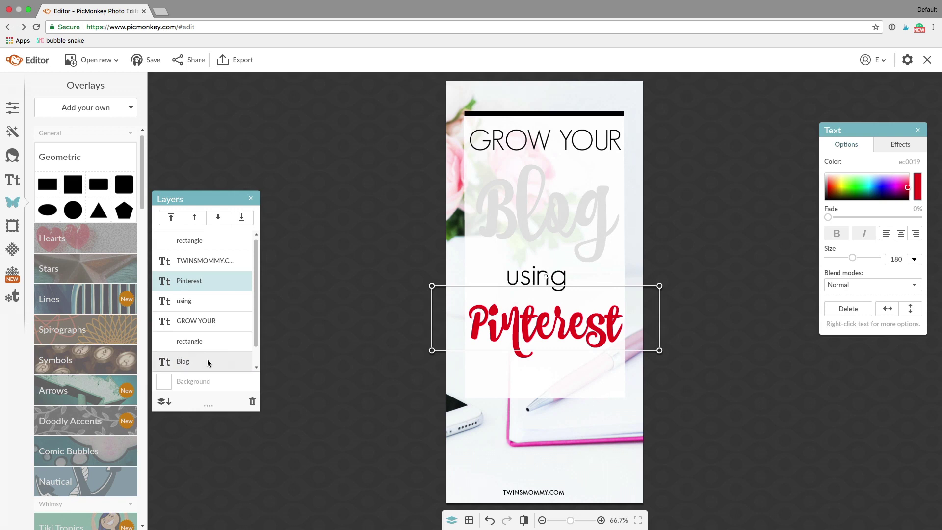
Step: Move the "Blog" layer back up to directly beneath the "Pinterest" layer, deselect it, and close the layer list
drag(207, 361, 208, 285)
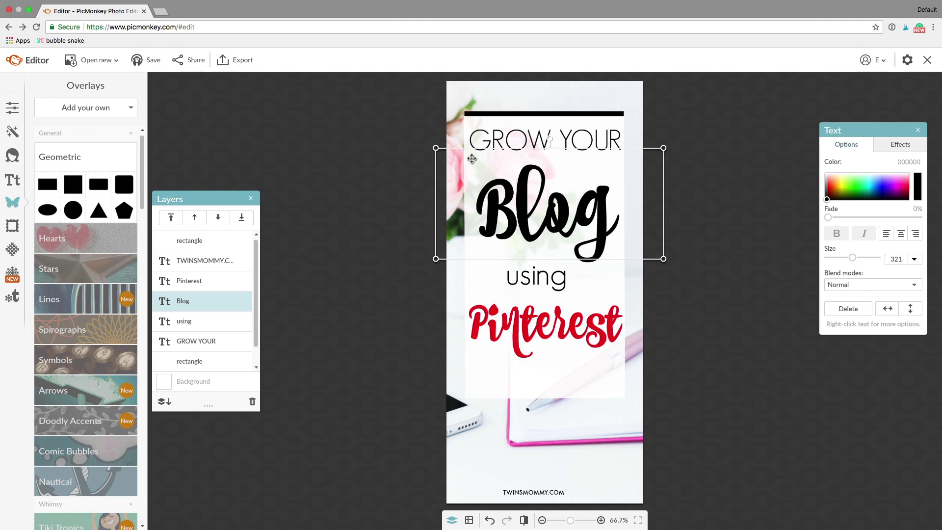
click(383, 244)
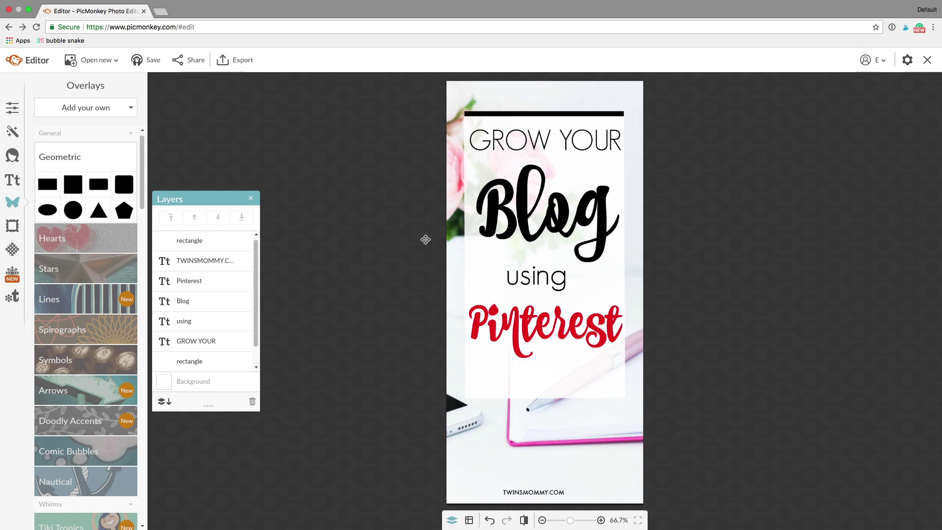
click(249, 198)
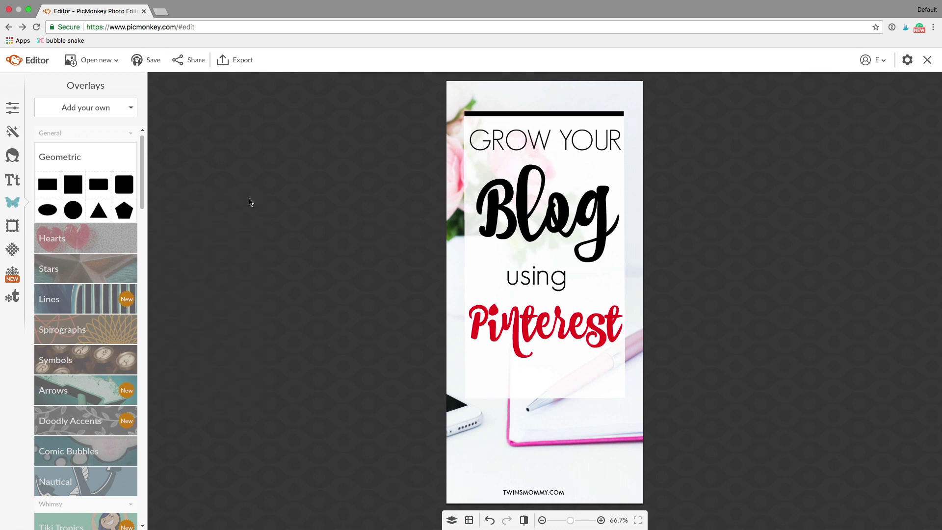
Step: Start exporting the finished pin and name the image "blog-pin"
click(237, 61)
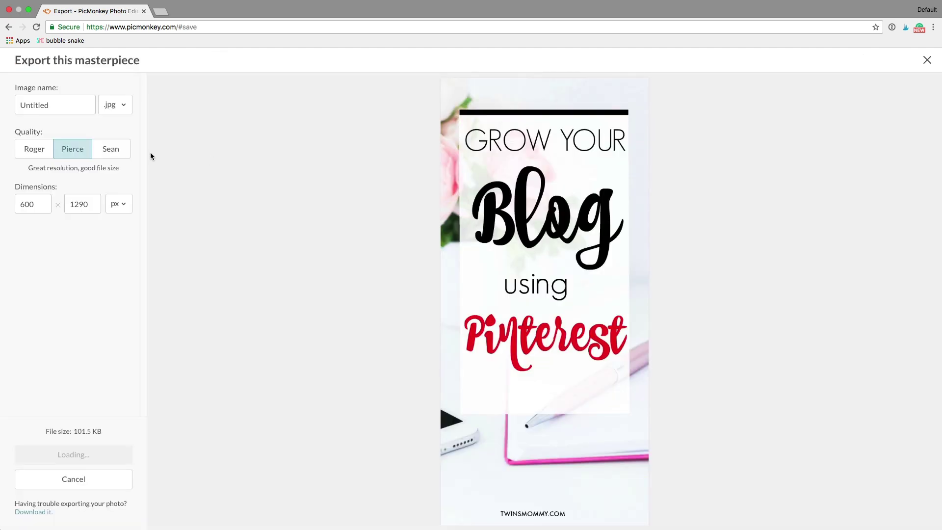
click(62, 105)
double_click(35, 100)
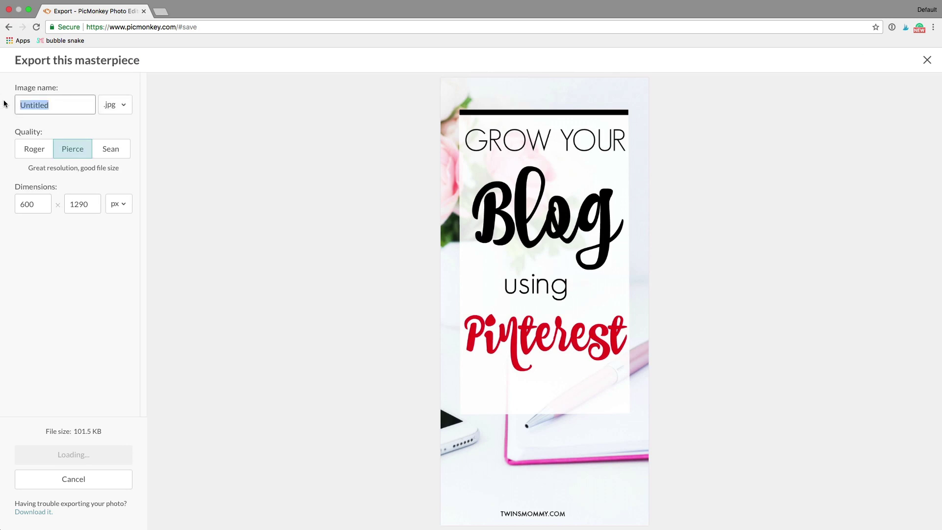
text(BLOG)
key(BackSpace)
key(BackSpace)
key(BackSpace)
key(BackSpace)
text(blog-pin)
Step: Compare the Roger and Pierce quality settings, and review the dimension unit and file format choices, keeping Pierce, px and .jpg
click(33, 151)
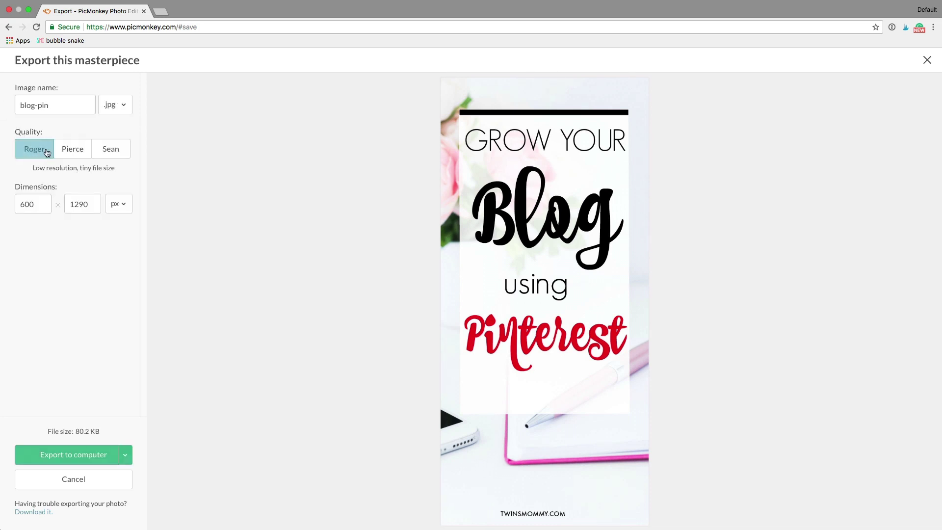
click(66, 151)
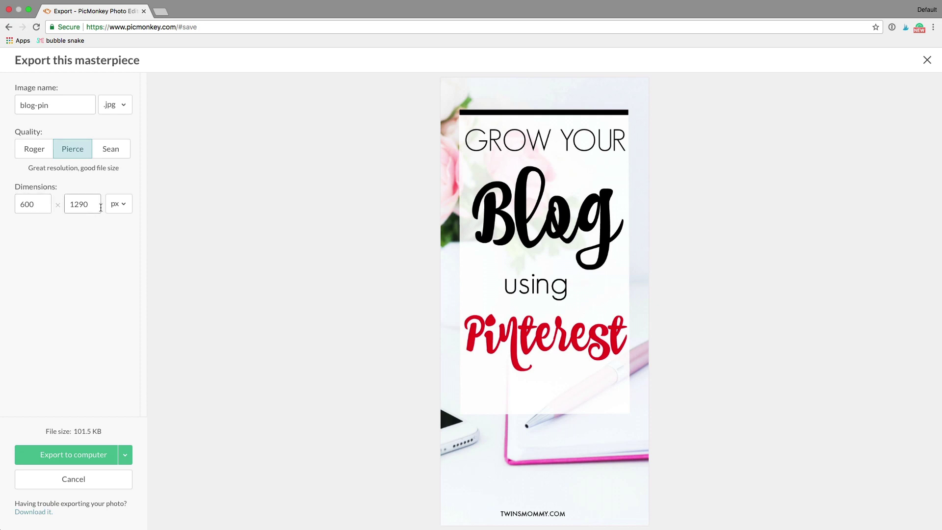
click(125, 205)
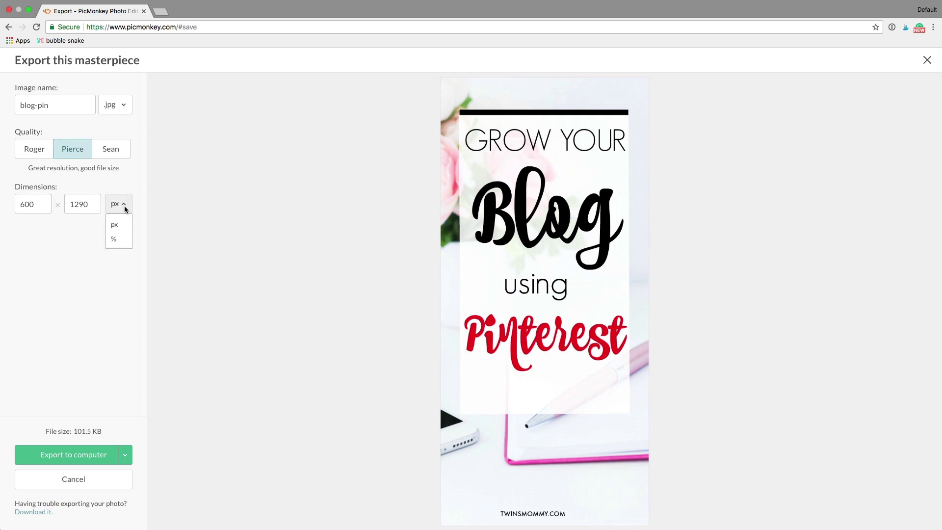
click(124, 205)
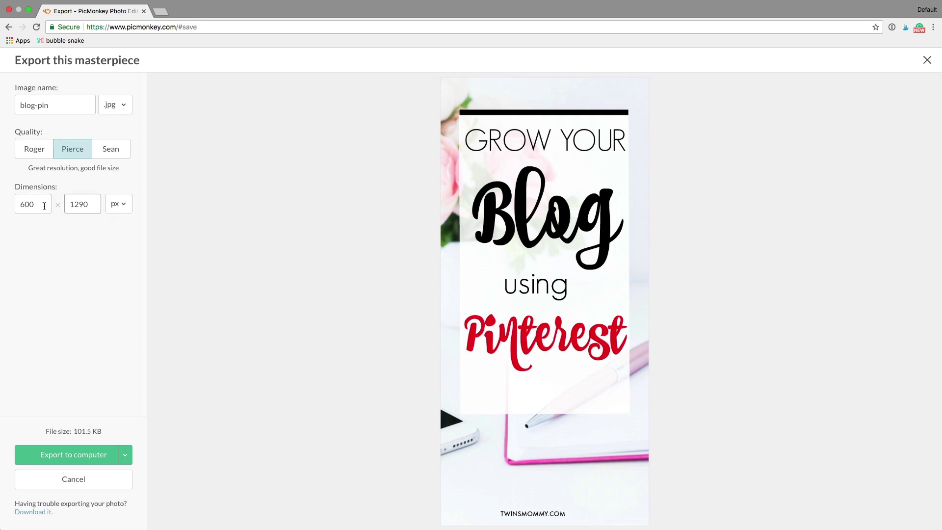
click(122, 106)
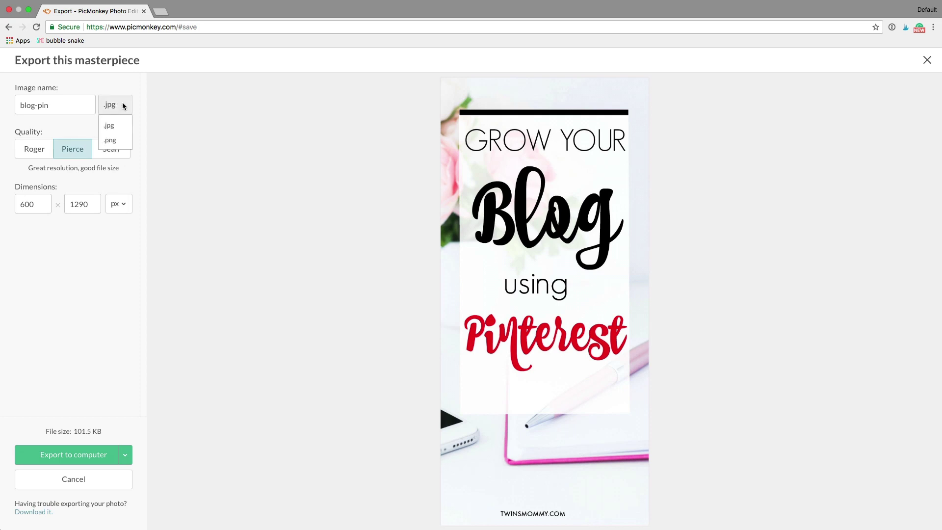
click(123, 106)
click(122, 104)
click(123, 104)
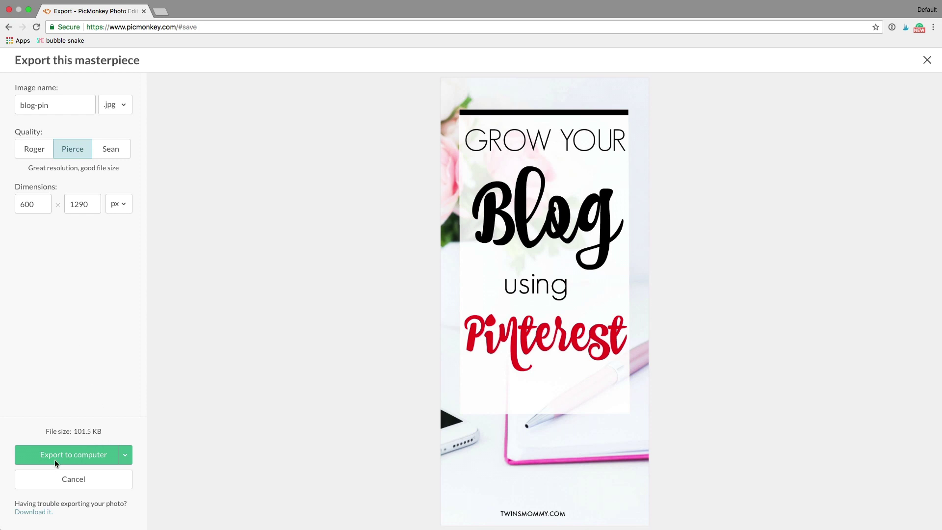
Step: Download the pin to the computer as blog-pin.jpg using the alternative download for export trouble
click(33, 512)
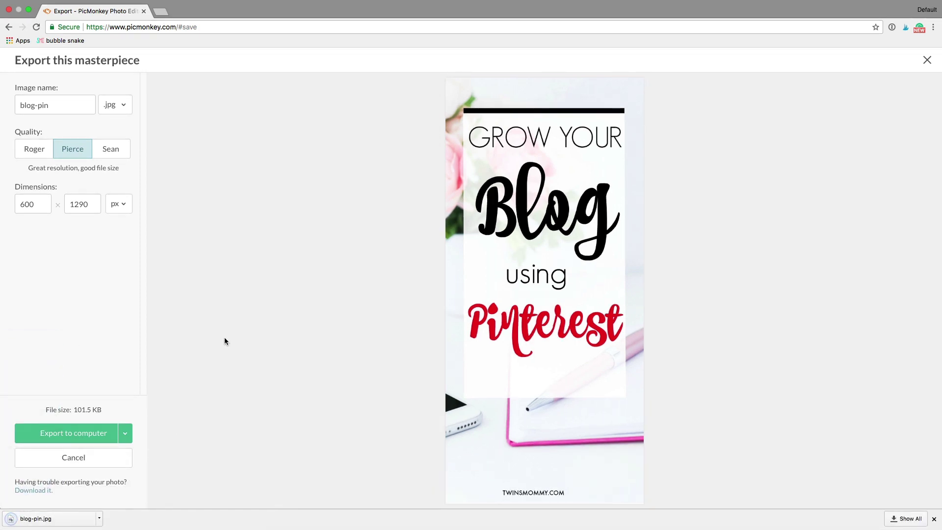
mouse_move(651, 527)
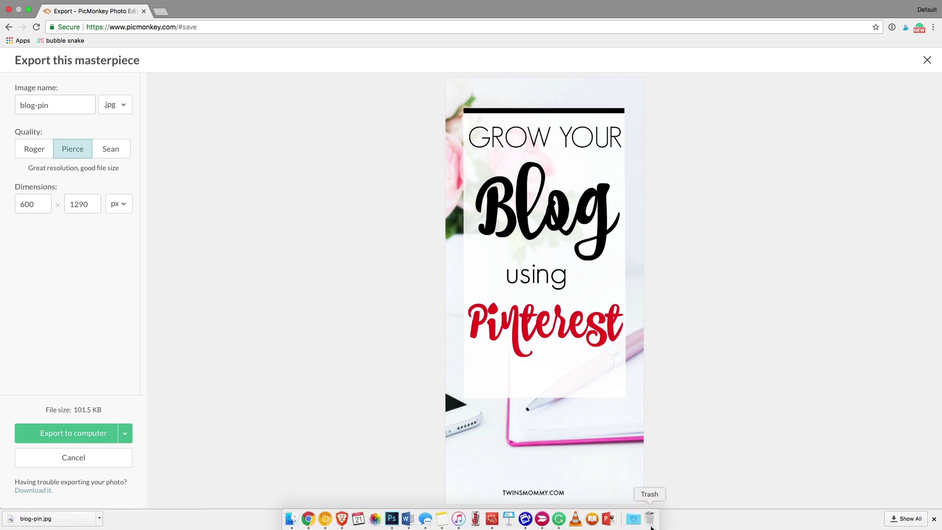